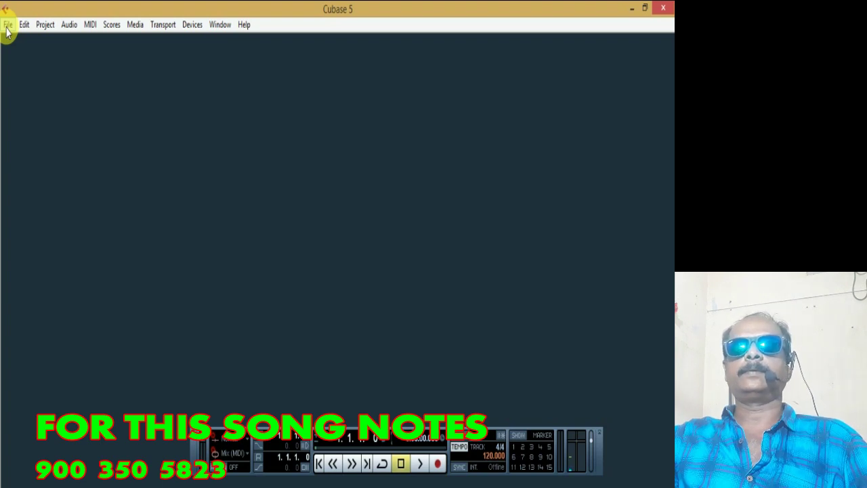
Step: Import the MIDI file 042.Kaadhalkavithaigal as a new project in the KAATHAL KAVITHAIGAL folder
{"action": "left_click", "coordinate": [7, 26]}
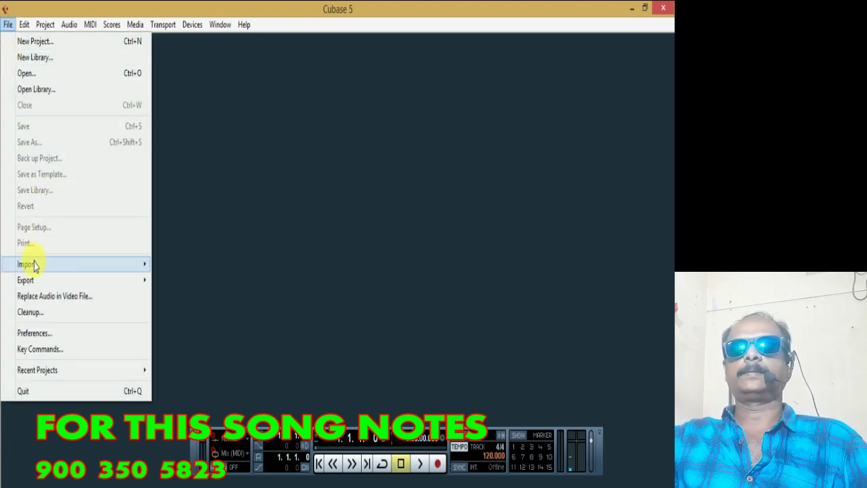
{"action": "mouse_move", "coordinate": [31, 264]}
{"action": "left_click", "coordinate": [182, 328]}
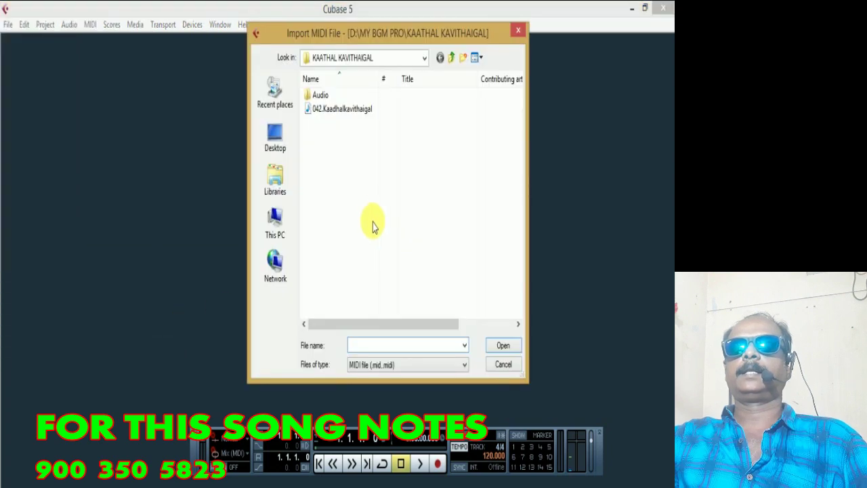
{"action": "left_click", "coordinate": [347, 110]}
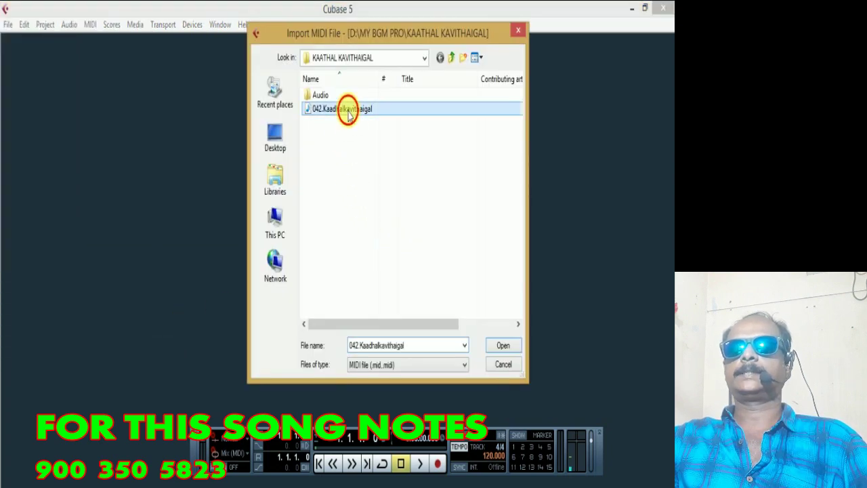
{"action": "left_click", "coordinate": [501, 347]}
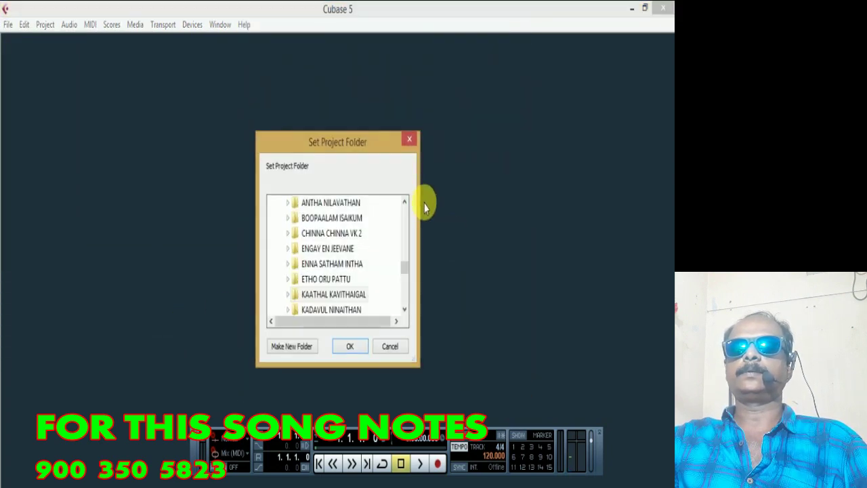
{"action": "left_click", "coordinate": [335, 294]}
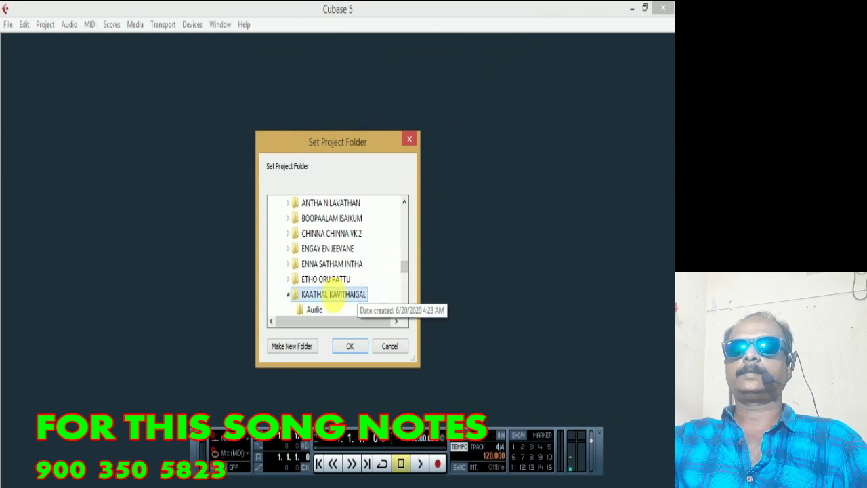
{"action": "left_click", "coordinate": [348, 347]}
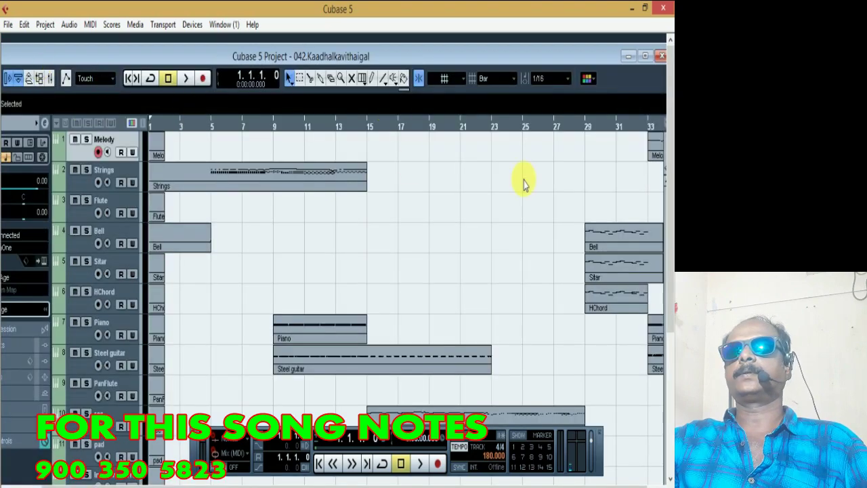
Step: Maximize the project window and save the project as 042.Kaadhalkavithaigal in the KAATHAL KAVITHAIGAL folder
{"action": "left_click", "coordinate": [645, 56]}
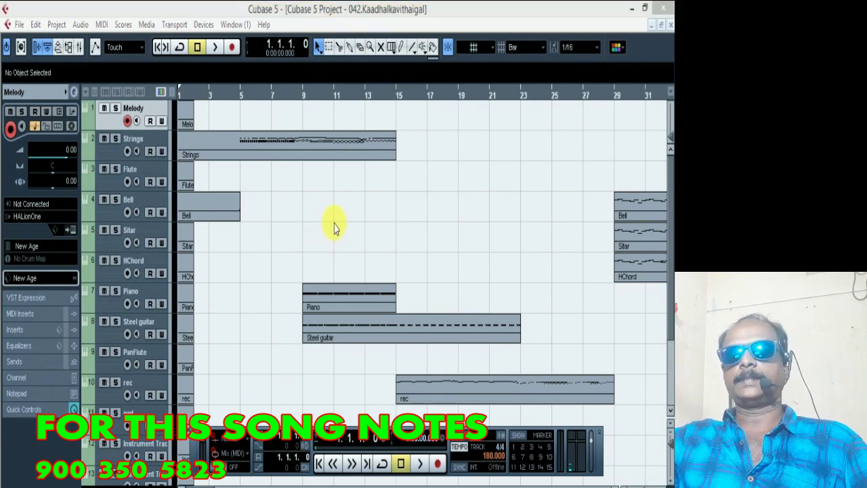
{"action": "key", "text": "ctrl+s"}
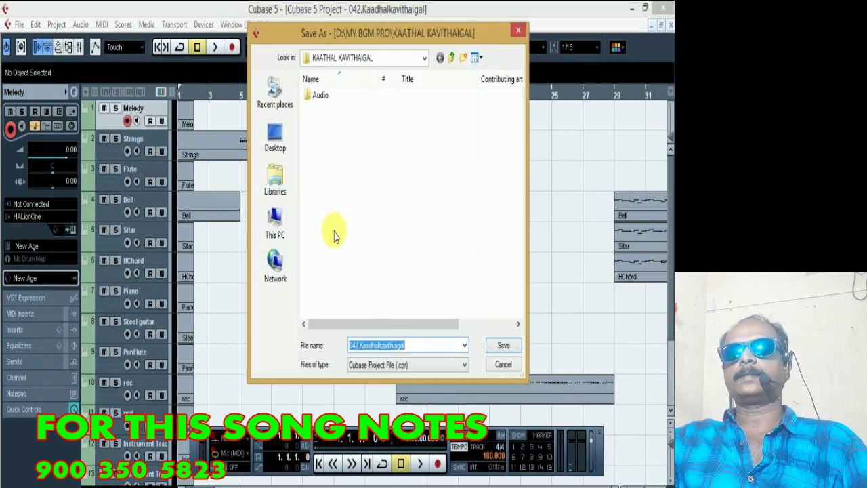
{"action": "left_click", "coordinate": [505, 347]}
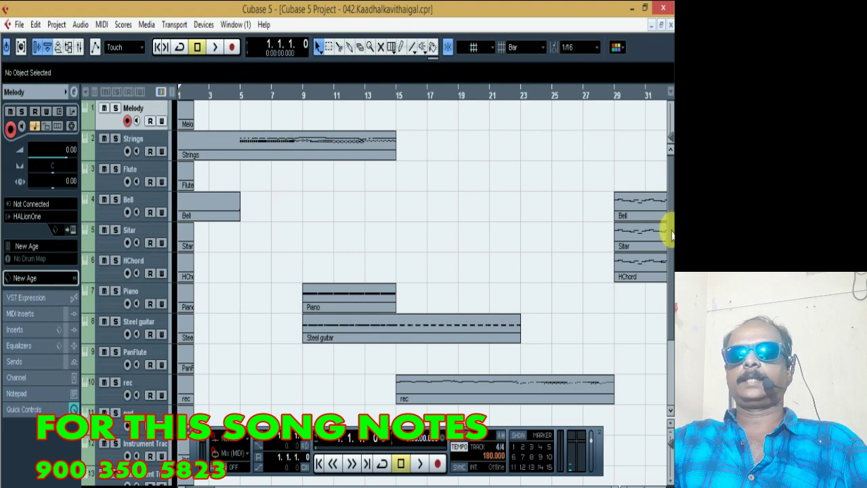
Step: Play the arrangement from bar 5 for a few bars and stop playback
{"action": "mouse_move", "coordinate": [671, 234]}
{"action": "left_mouse_down"}
{"action": "mouse_move", "coordinate": [666, 359]}
{"action": "mouse_move", "coordinate": [658, 229]}
{"action": "left_mouse_up"}
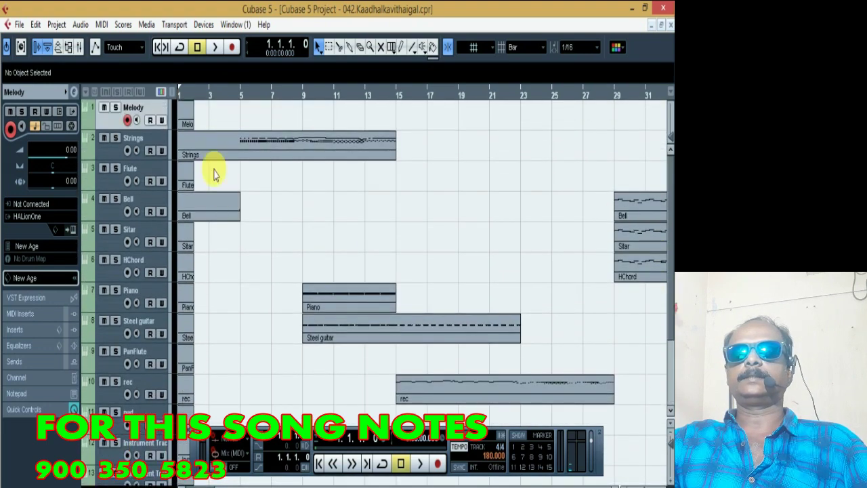
{"action": "left_click", "coordinate": [241, 88]}
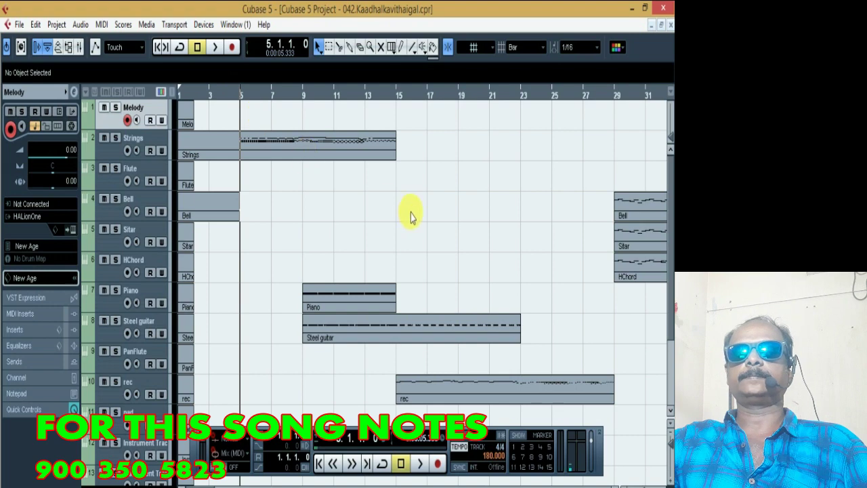
{"action": "key", "text": "space"}
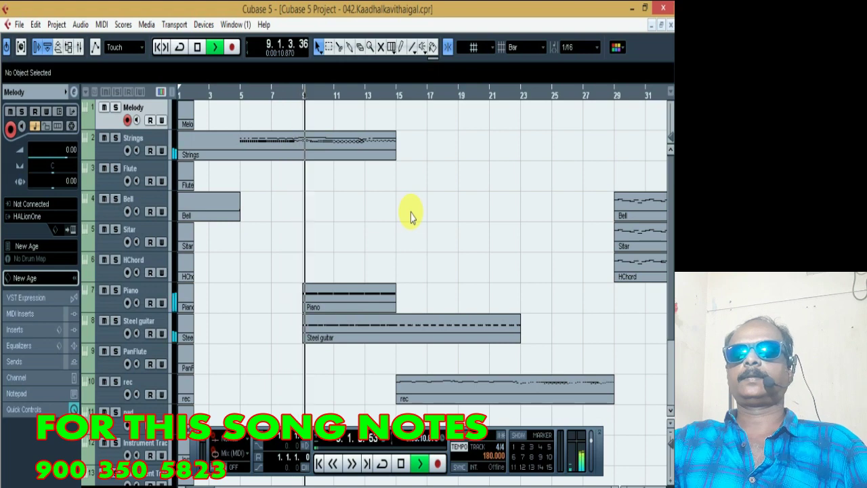
{"action": "key", "text": "space"}
Step: Move the transport panel clear of the track list and delete the Rhythm track
{"action": "scroll", "coordinate": [413, 217], "scroll_direction": "down", "scroll_amount": 3}
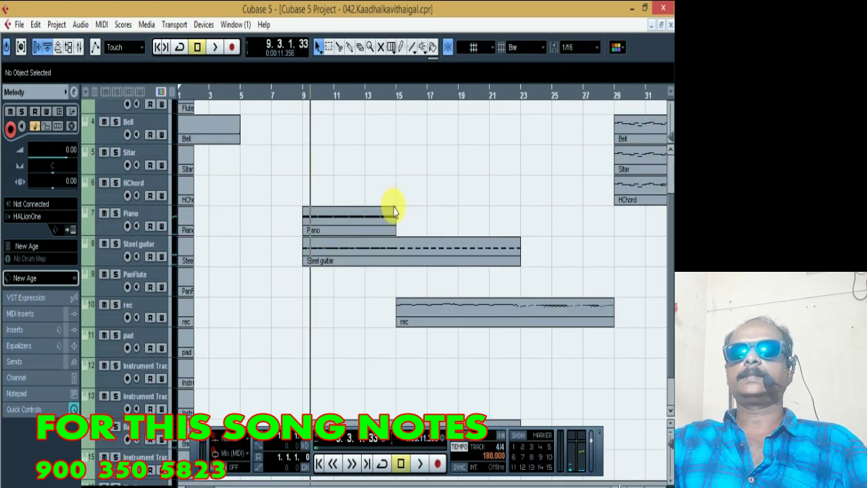
{"action": "scroll", "coordinate": [392, 211], "scroll_direction": "down", "scroll_amount": 2}
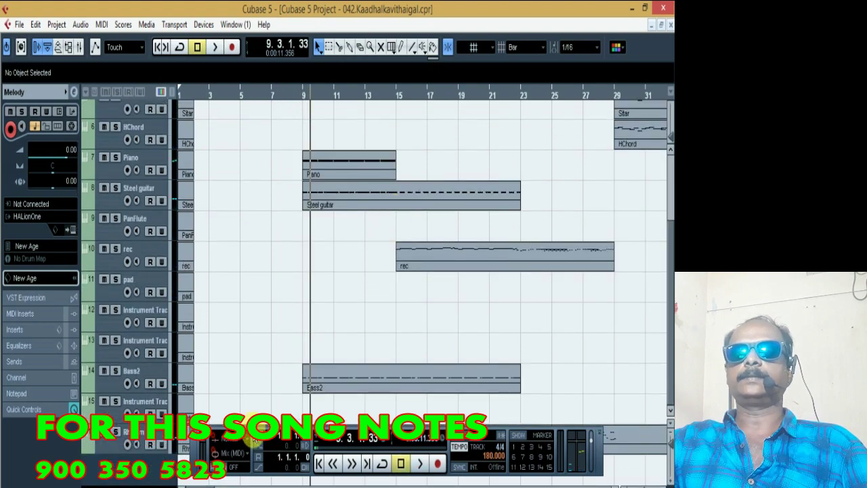
{"action": "left_click_drag", "start_coordinate": [252, 439], "coordinate": [366, 431]}
{"action": "left_click", "coordinate": [124, 437]}
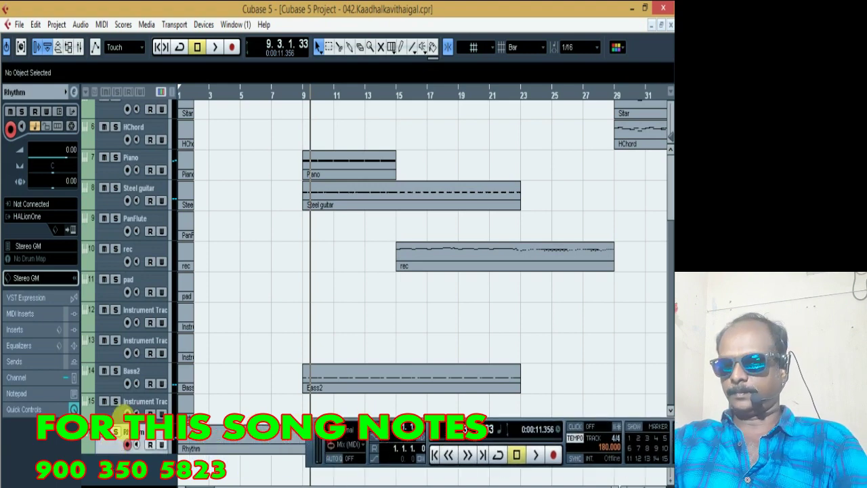
{"action": "scroll", "coordinate": [271, 359], "scroll_direction": "up", "scroll_amount": 1}
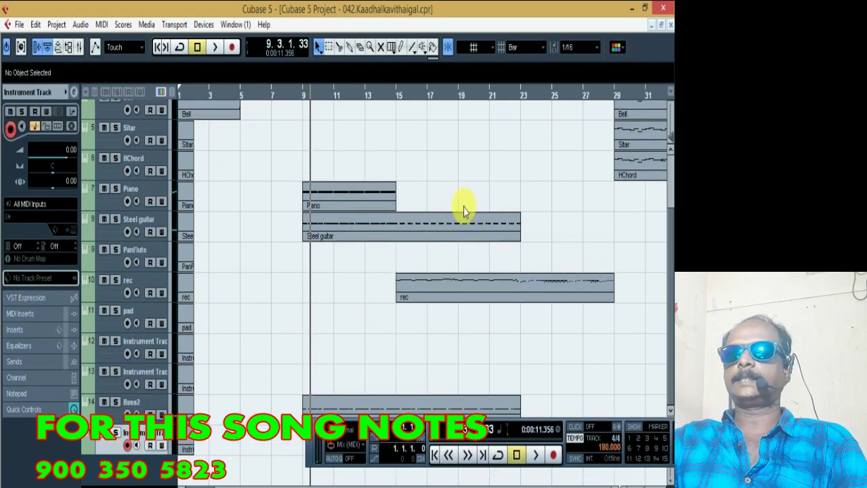
Step: Delete the Piano and Steel guitar tracks from the project
{"action": "left_click_drag", "start_coordinate": [647, 479], "coordinate": [644, 477]}
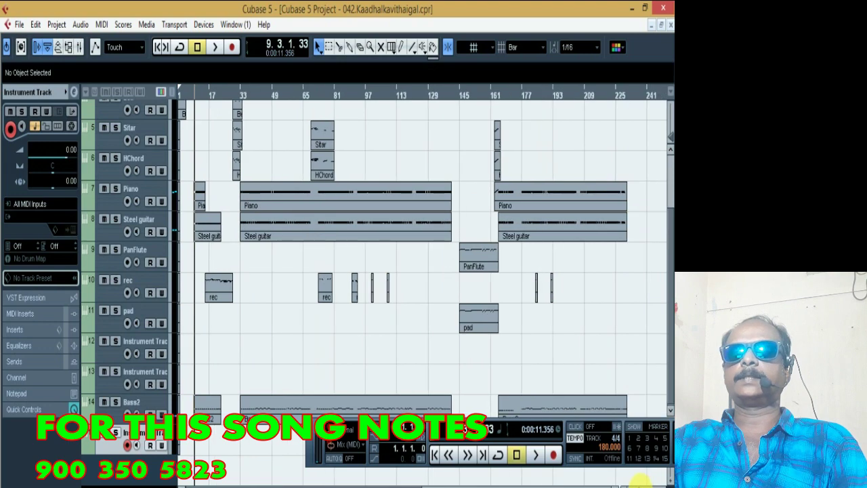
{"action": "scroll", "coordinate": [396, 246], "scroll_direction": "up", "scroll_amount": 4}
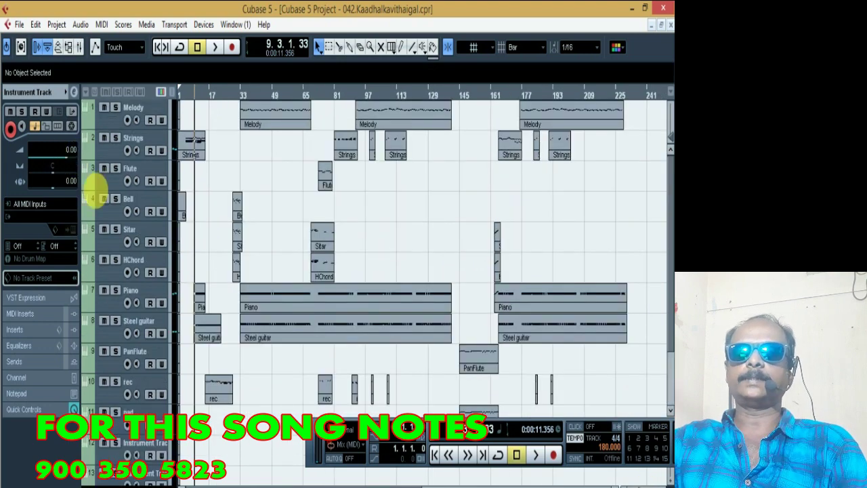
{"action": "left_click", "coordinate": [116, 274]}
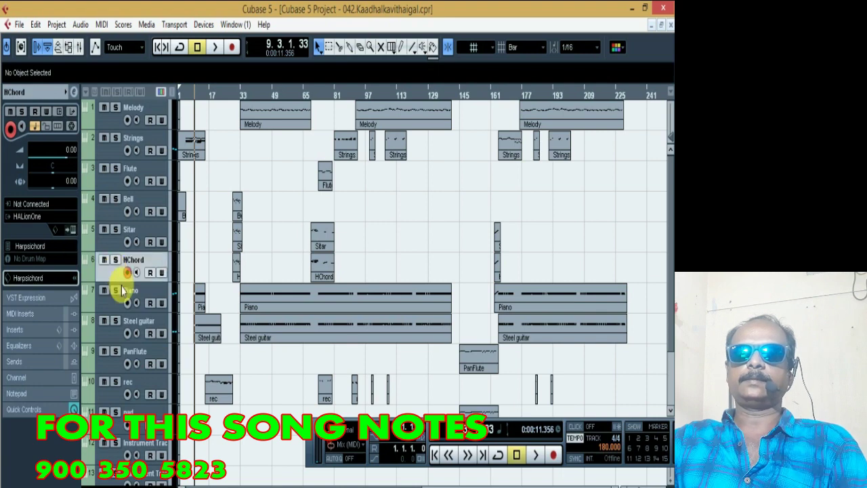
{"action": "left_click", "coordinate": [116, 306]}
{"action": "key", "text": "Delete"}
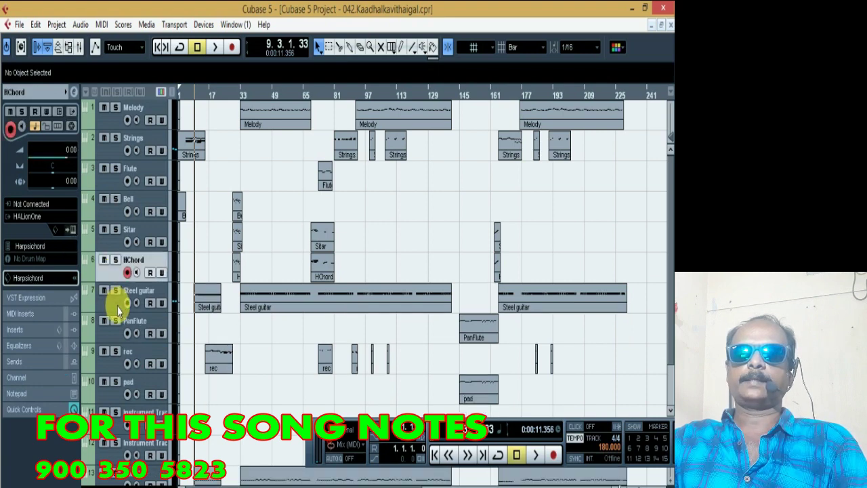
{"action": "left_click", "coordinate": [112, 305]}
{"action": "key", "text": "Delete"}
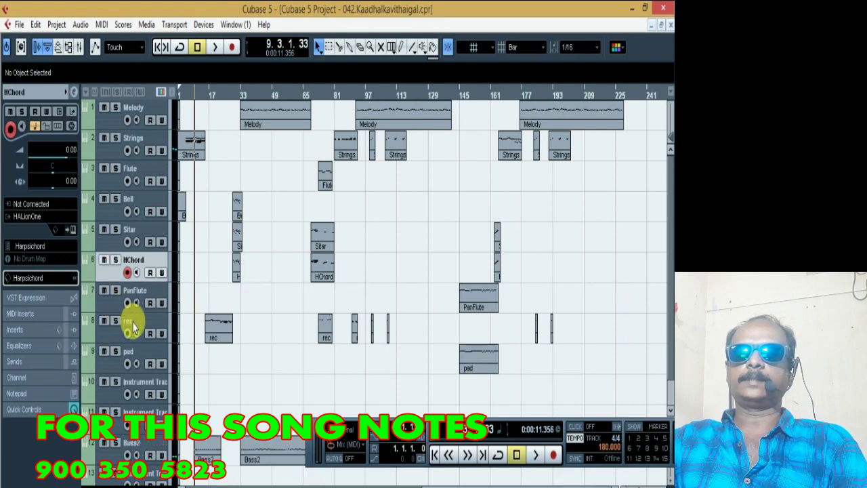
Step: Delete the pad track and the two empty instrument tracks above Bass2
{"action": "left_click", "coordinate": [111, 305]}
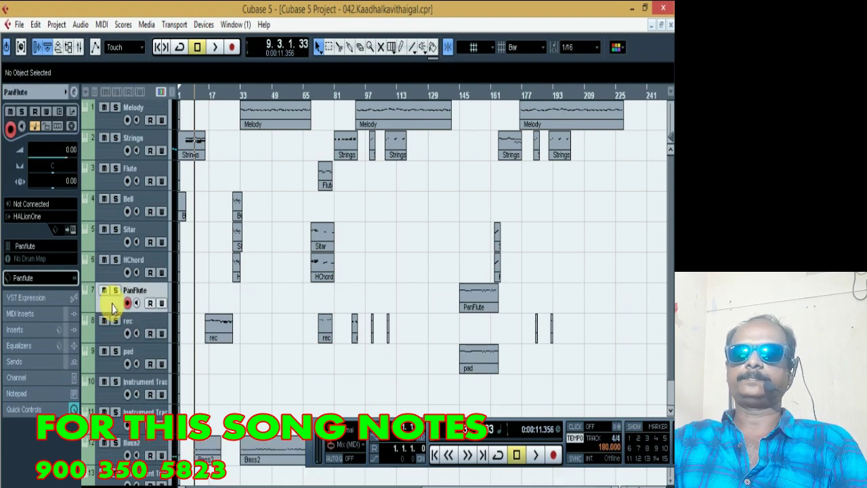
{"action": "left_click", "coordinate": [113, 364]}
{"action": "key", "text": "Delete"}
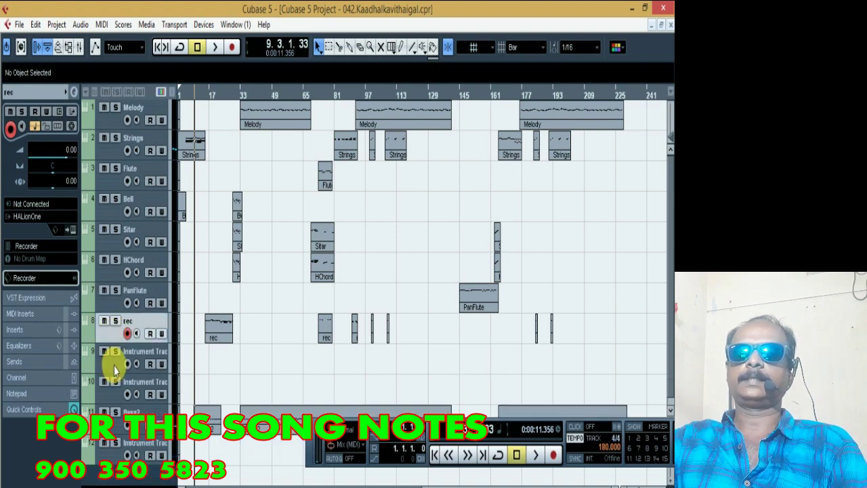
{"action": "scroll", "coordinate": [213, 325], "scroll_direction": "down", "scroll_amount": 1}
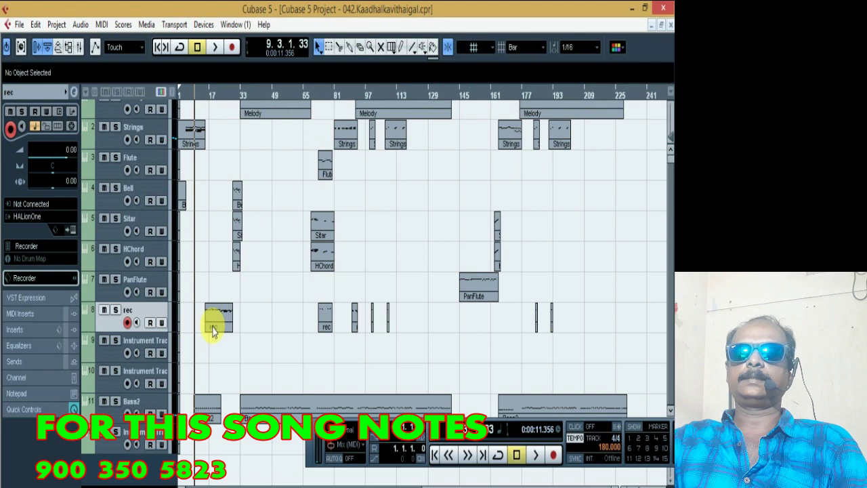
{"action": "left_click", "coordinate": [115, 379]}
{"action": "key", "text": "Delete"}
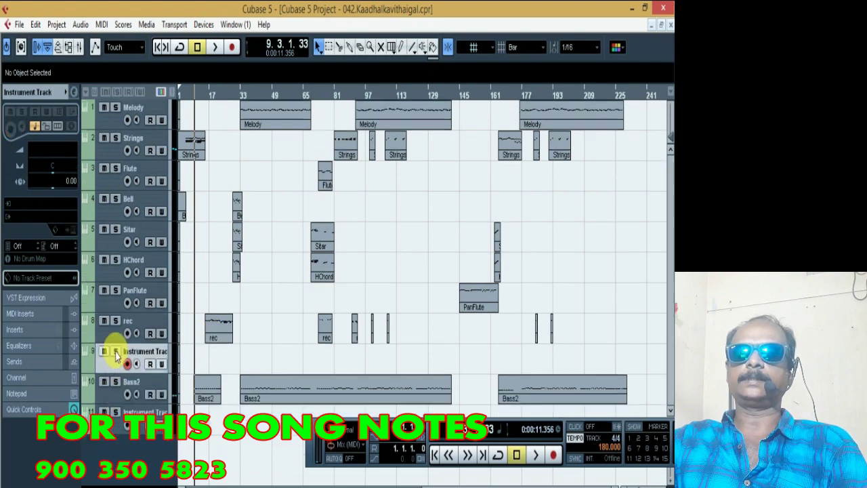
{"action": "key", "text": "Delete"}
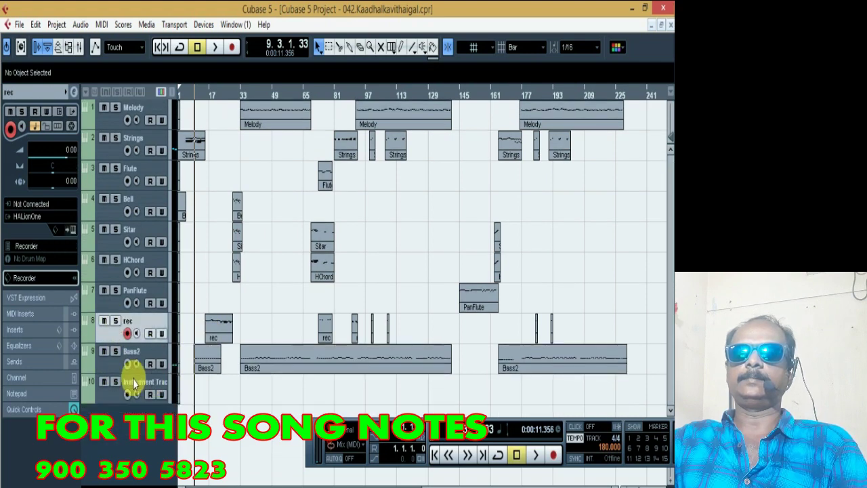
Step: Delete the Bass2 track and the last empty instrument track below it
{"action": "left_click", "coordinate": [116, 365]}
{"action": "key", "text": "Delete"}
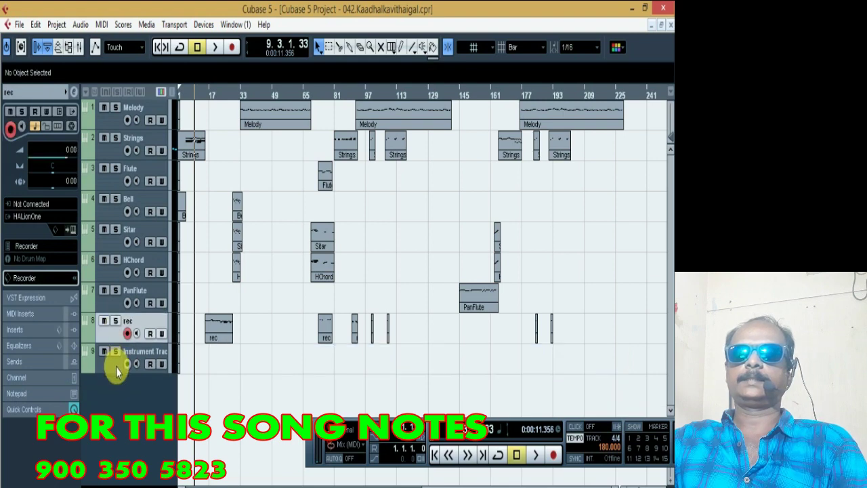
{"action": "left_click", "coordinate": [114, 364]}
{"action": "key", "text": "Delete"}
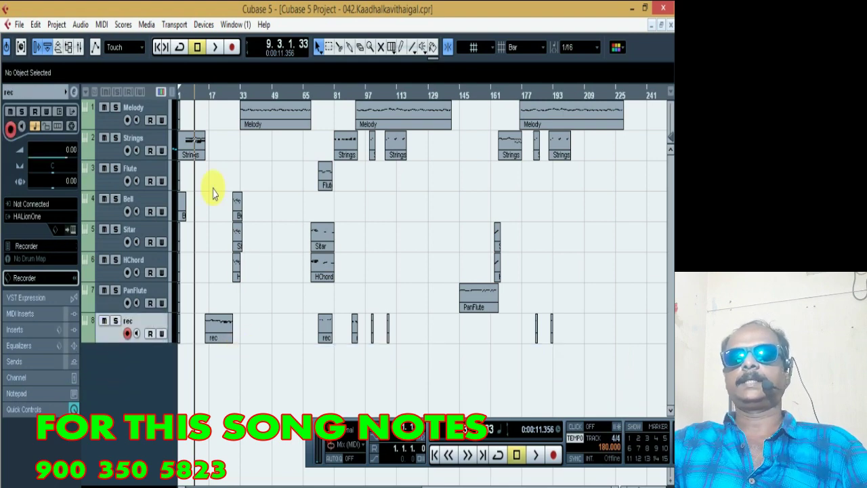
Step: Split the Strings part at bar 5 and delete the parts on all tracks before bar 5
{"action": "left_click_drag", "start_coordinate": [187, 93], "coordinate": [182, 166]}
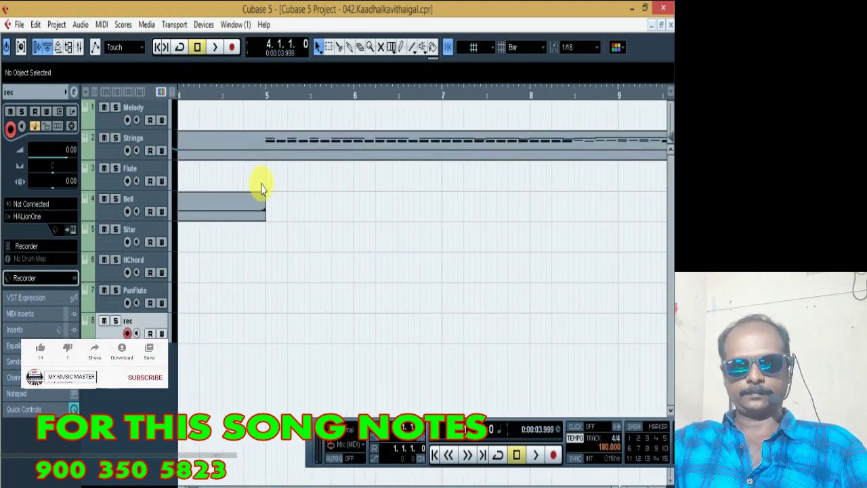
{"action": "left_click", "coordinate": [264, 153], "text": "alt"}
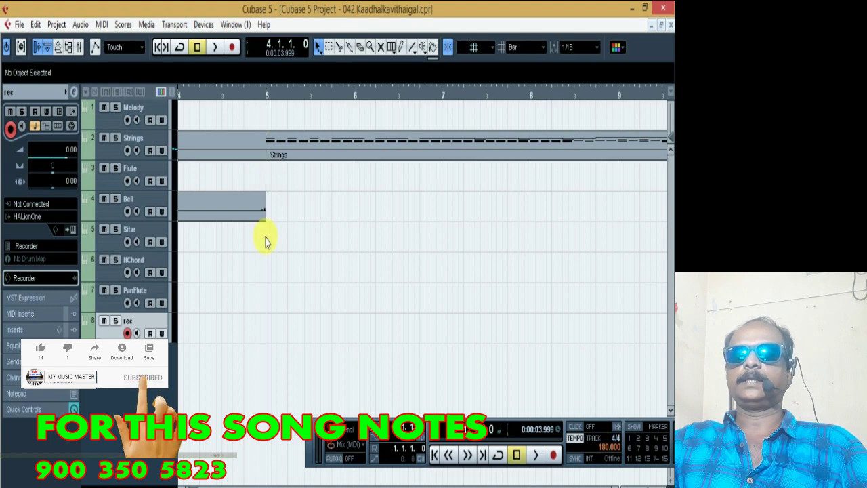
{"action": "left_click_drag", "start_coordinate": [268, 95], "coordinate": [301, 71]}
{"action": "left_click_drag", "start_coordinate": [188, 380], "coordinate": [210, 117]}
{"action": "key", "text": "Delete"}
{"action": "left_click", "coordinate": [282, 275]}
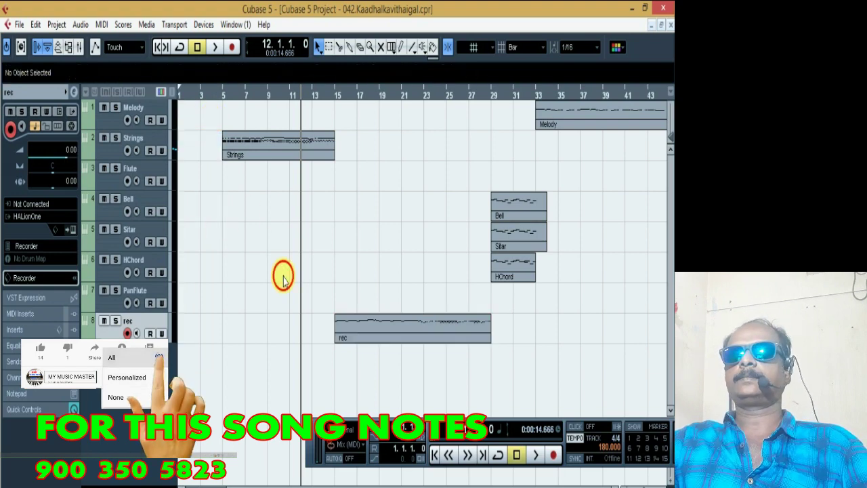
Step: Examine the remaining parts of all eight tracks across the full length of the song
{"action": "left_click", "coordinate": [640, 480]}
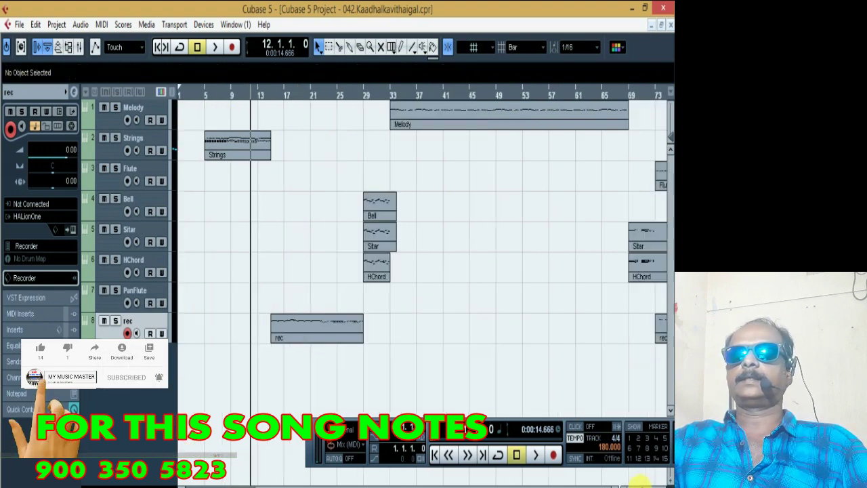
{"action": "left_click", "coordinate": [640, 481]}
{"action": "left_click", "coordinate": [640, 481]}
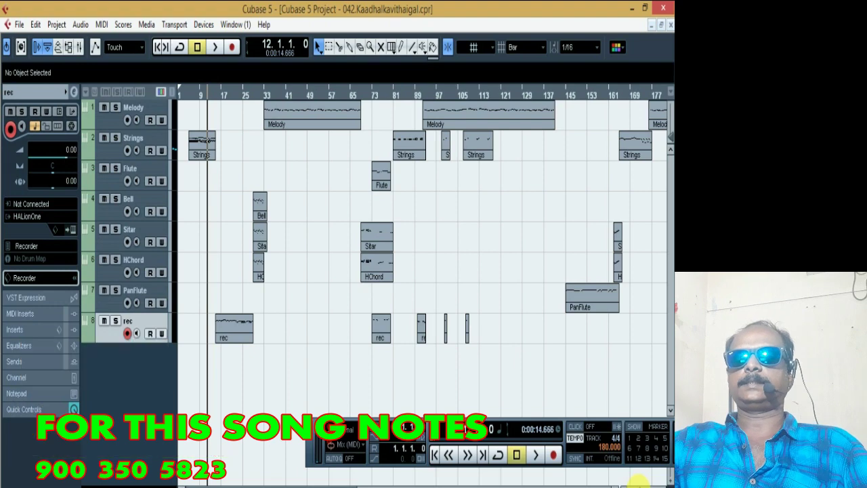
{"action": "key", "text": "h"}
{"action": "key", "text": "h"}
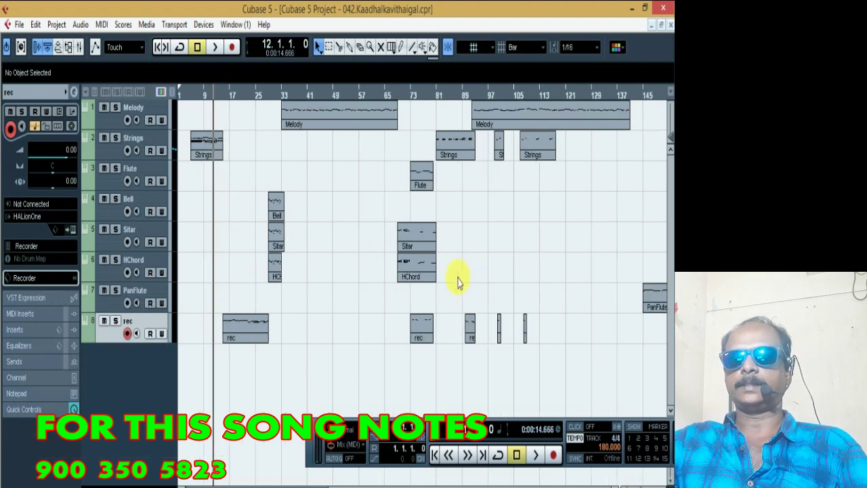
{"action": "key", "text": "g"}
{"action": "key", "text": "g"}
{"action": "key", "text": "g"}
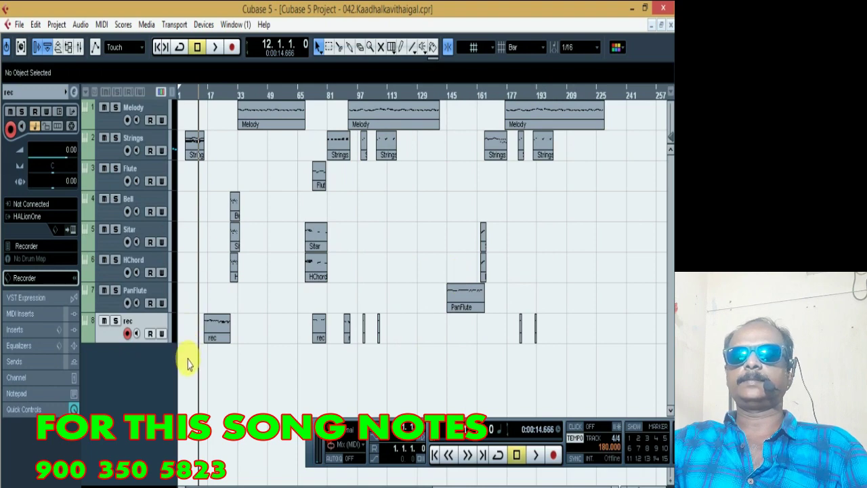
Step: Color the intro parts of Strings, Bell, Sitar, HChord and rec before the first Melody part with Color 4
{"action": "left_click_drag", "start_coordinate": [187, 358], "coordinate": [229, 142]}
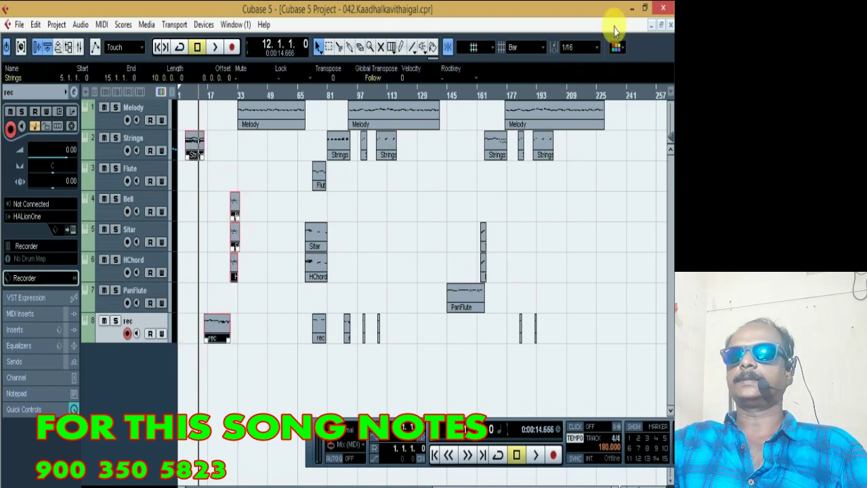
{"action": "left_click", "coordinate": [616, 46]}
{"action": "left_click", "coordinate": [615, 122]}
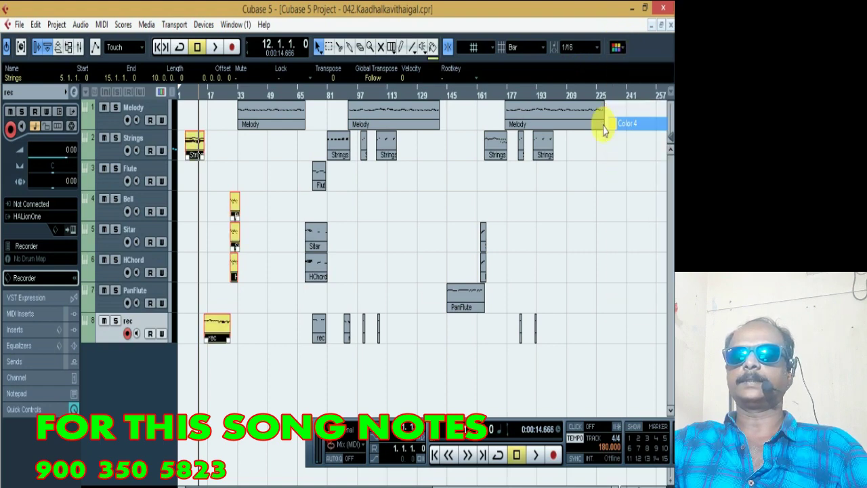
Step: Color the Strings, Flute, Sitar, HChord and rec parts between the first and second Melody parts green
{"action": "left_click_drag", "start_coordinate": [295, 363], "coordinate": [350, 131]}
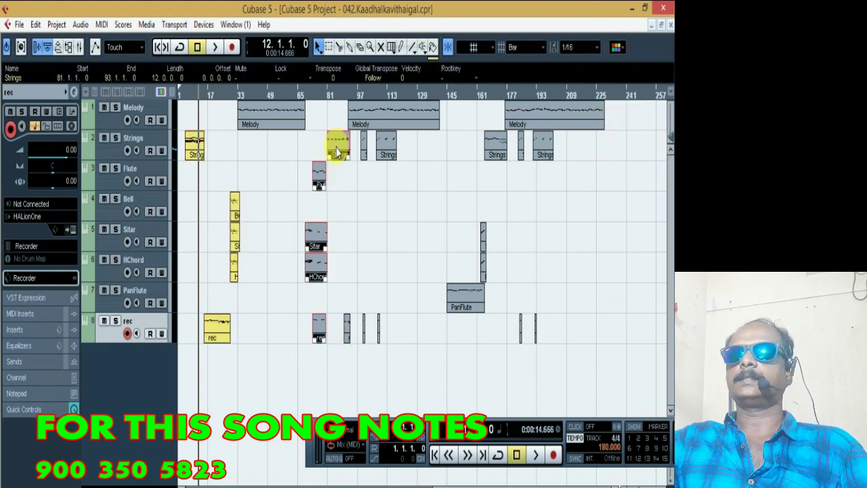
{"action": "left_click", "coordinate": [616, 46]}
{"action": "left_click", "coordinate": [620, 136]}
{"action": "left_click", "coordinate": [447, 351]}
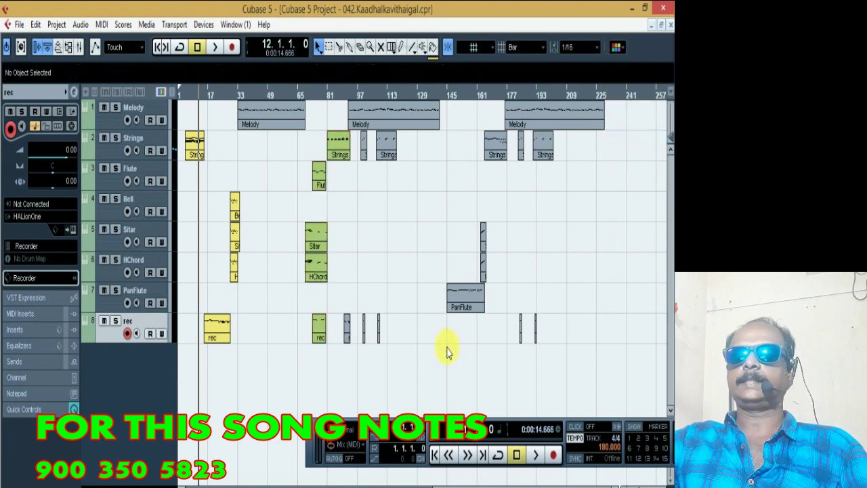
Step: Delete the small Strings and rec parts that overlap the second and third Melody parts, including the short rec part around bar 89
{"action": "left_click_drag", "start_coordinate": [343, 383], "coordinate": [426, 256]}
{"action": "key", "text": "Delete"}
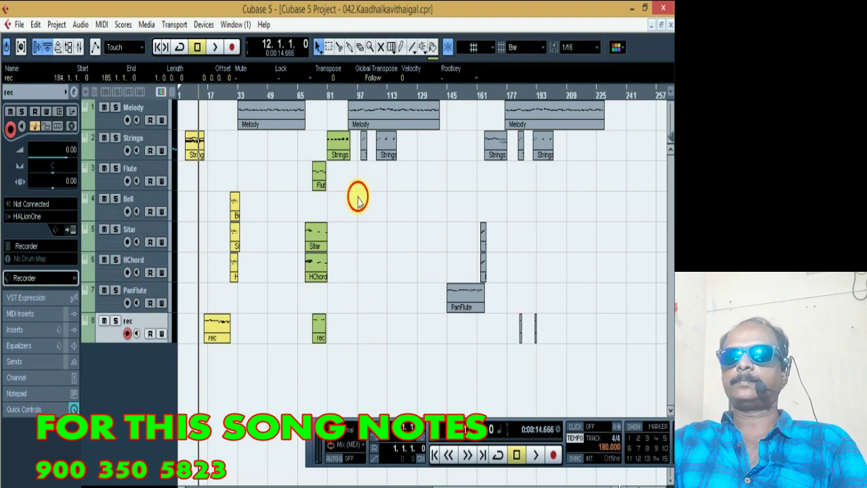
{"action": "left_click_drag", "start_coordinate": [357, 195], "coordinate": [417, 156]}
{"action": "key", "text": "Delete"}
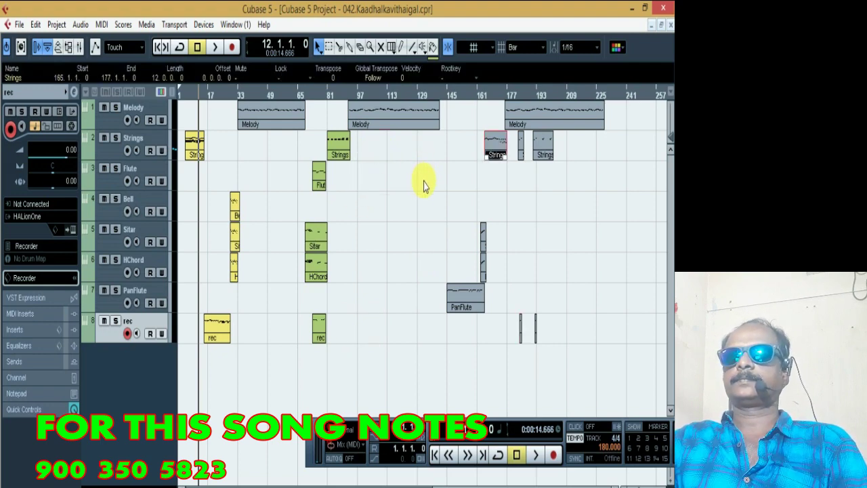
{"action": "left_click_drag", "start_coordinate": [508, 370], "coordinate": [603, 143]}
{"action": "key", "text": "Delete"}
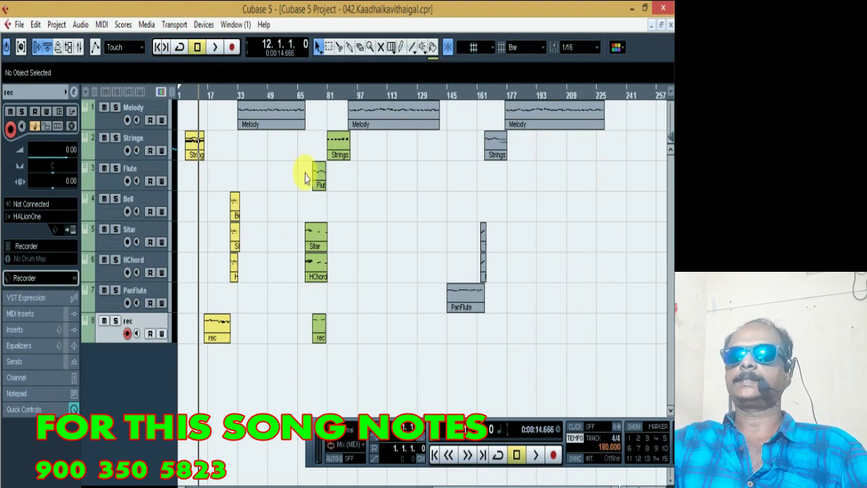
Step: Color the PanFlute, Sitar, HChord and Strings parts between the second and third Melody parts with Color 9
{"action": "left_click_drag", "start_coordinate": [465, 298], "coordinate": [499, 144]}
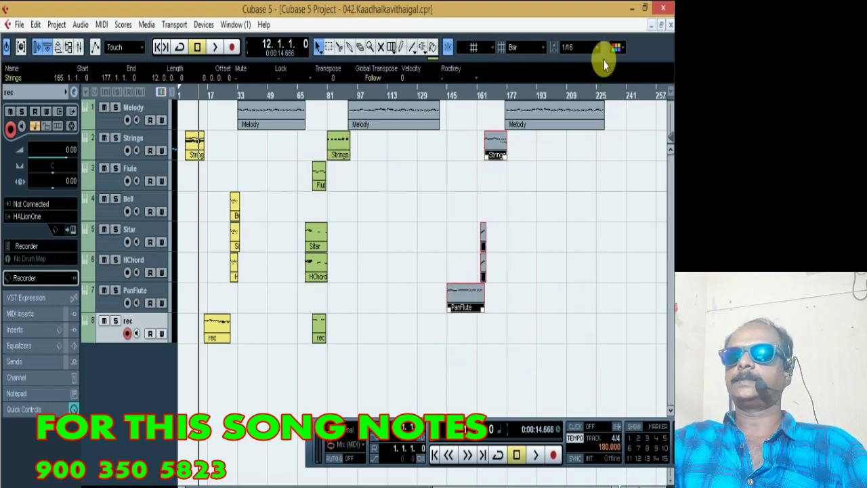
{"action": "left_click", "coordinate": [617, 47]}
{"action": "left_click", "coordinate": [627, 192]}
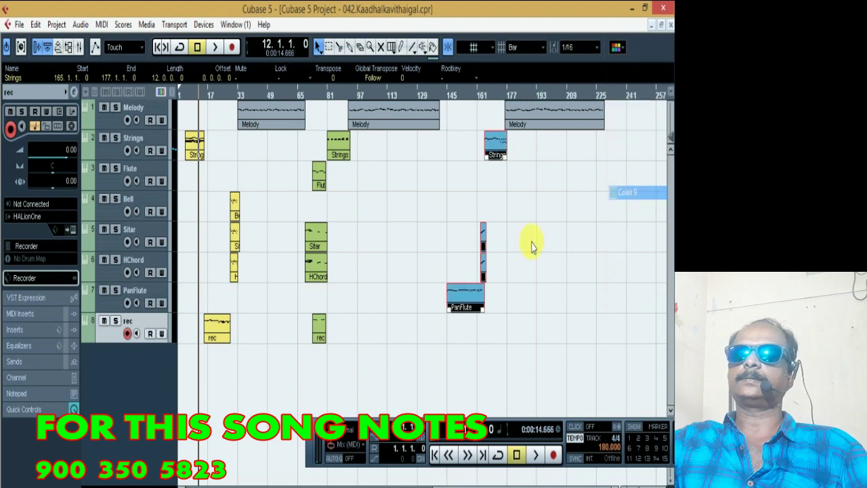
{"action": "left_click", "coordinate": [432, 251]}
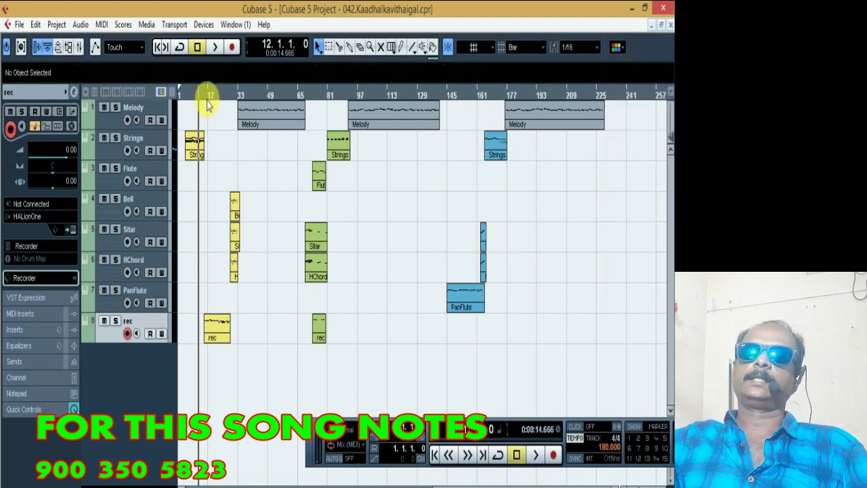
Step: Play the intro from bar 5 with the Strings track selected to check its level
{"action": "left_click", "coordinate": [184, 94]}
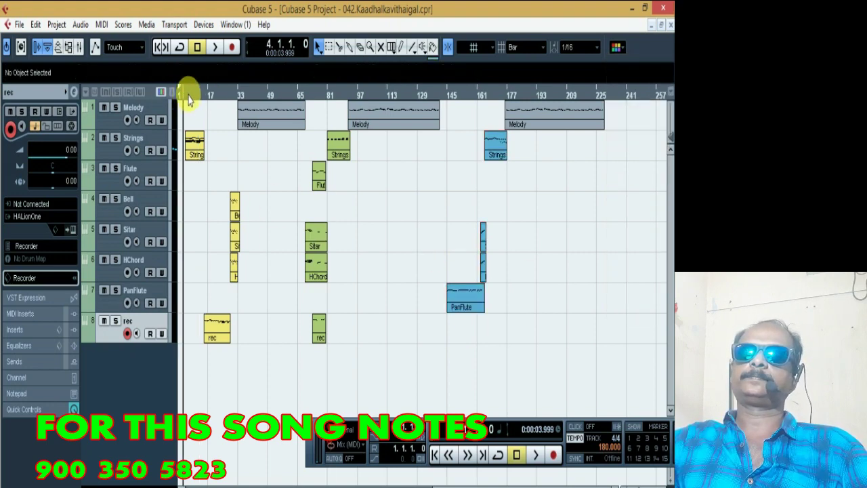
{"action": "left_click_drag", "start_coordinate": [188, 100], "coordinate": [175, 126]}
{"action": "left_click", "coordinate": [177, 125]}
{"action": "left_click", "coordinate": [211, 95]}
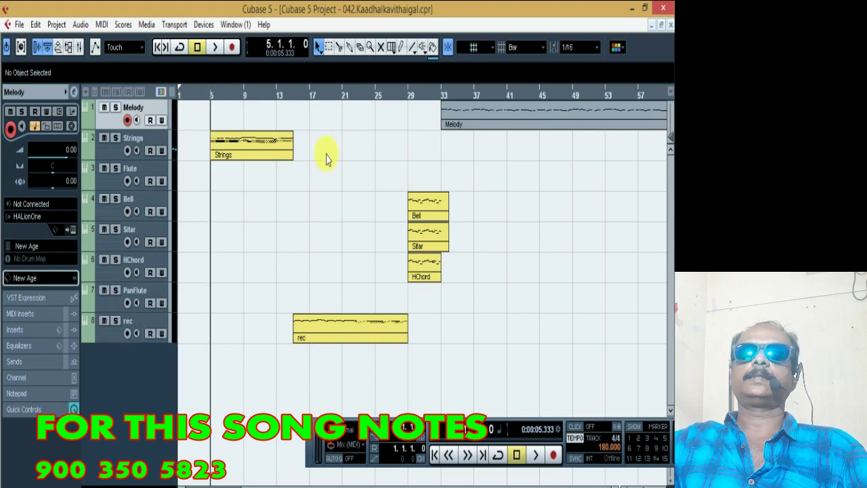
{"action": "key", "text": "space"}
{"action": "left_click", "coordinate": [112, 157]}
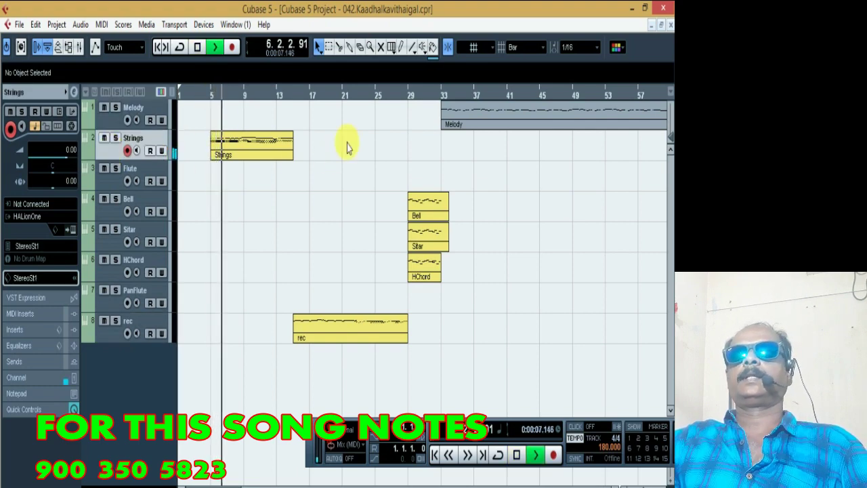
{"action": "key", "text": "space"}
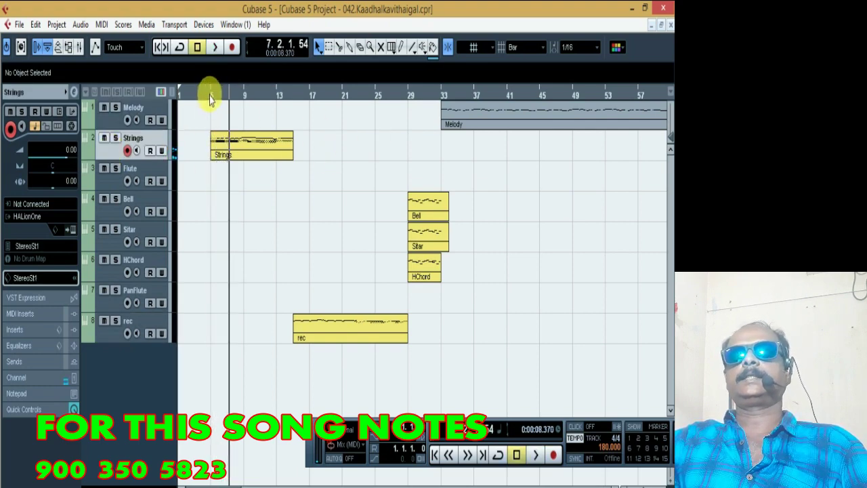
Step: Return the playback position to bar 5 and raise the Strings track's channel volume to 6.02
{"action": "left_click", "coordinate": [210, 99]}
{"action": "left_click", "coordinate": [31, 378]}
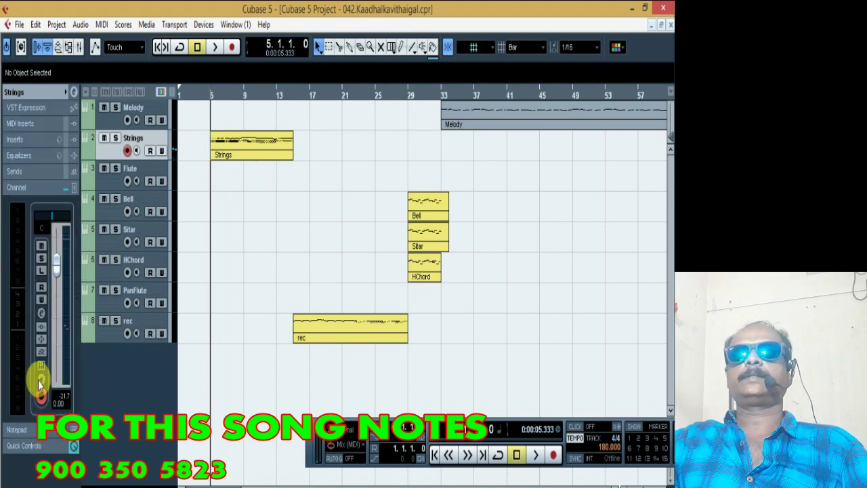
{"action": "left_click_drag", "start_coordinate": [54, 271], "coordinate": [59, 233]}
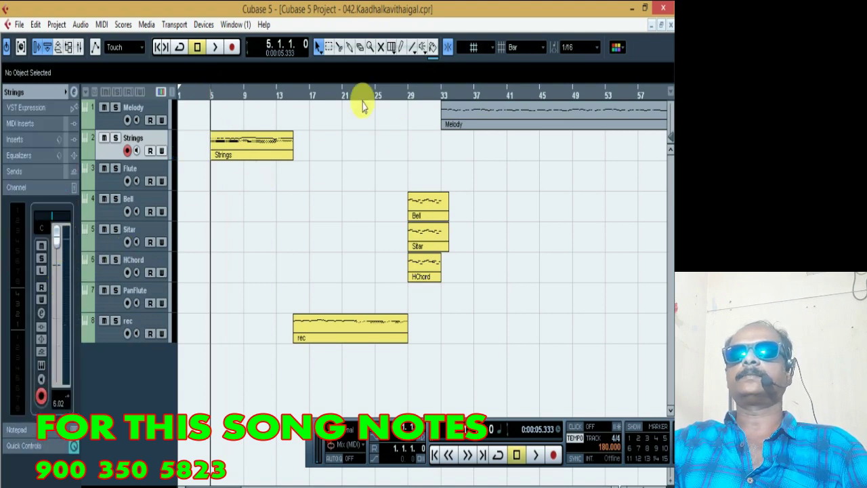
Step: Move the playback position to bar 29, then raise the Bell volume to 6.02 and the Flute volume to 5.34
{"action": "left_click", "coordinate": [409, 94]}
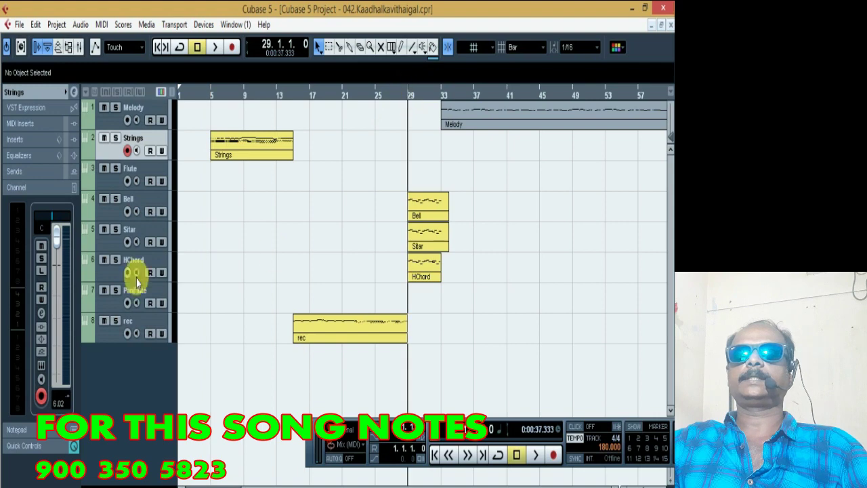
{"action": "left_click", "coordinate": [110, 215]}
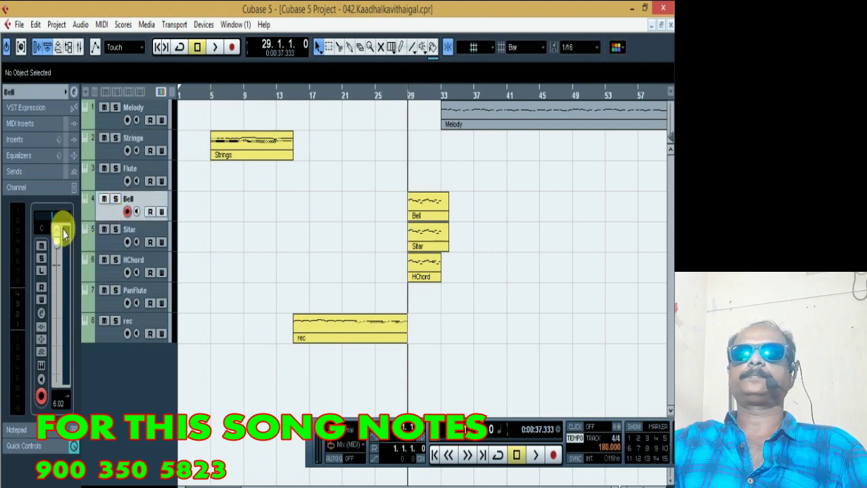
{"action": "left_click", "coordinate": [111, 186]}
{"action": "left_click_drag", "start_coordinate": [56, 261], "coordinate": [58, 236]}
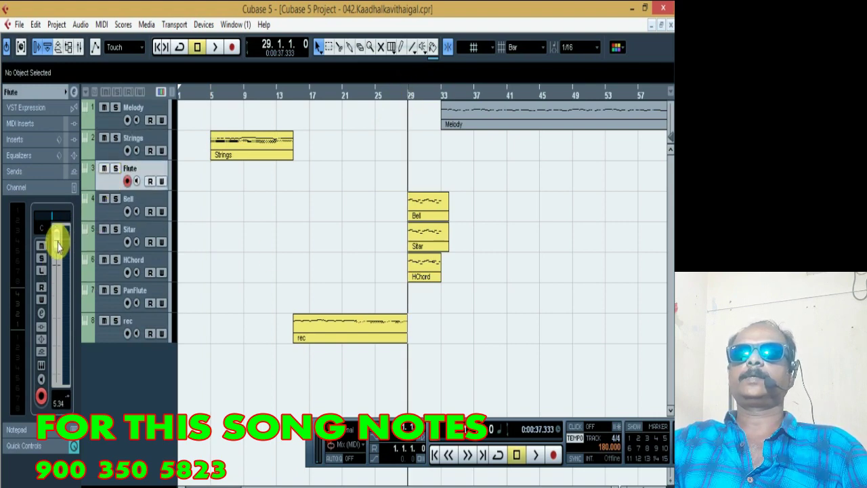
Step: Raise the Sitar track's channel volume to 3.80
{"action": "left_click", "coordinate": [108, 273]}
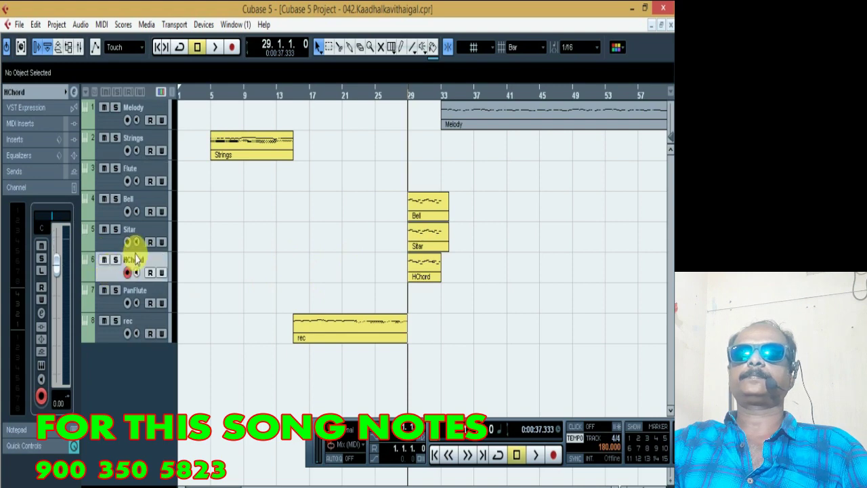
{"action": "left_click", "coordinate": [115, 245]}
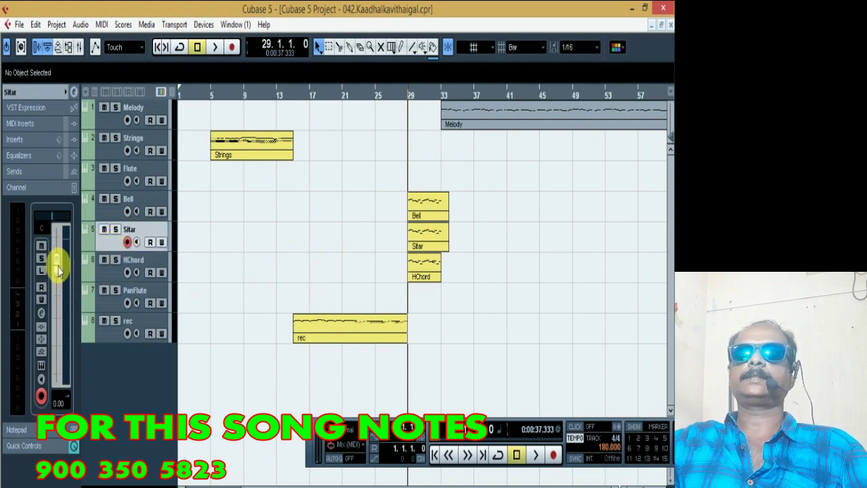
{"action": "left_click_drag", "start_coordinate": [58, 256], "coordinate": [57, 250]}
Step: Lower the Sitar volume to 3.51 in Mixer 2 while the song plays, then close the mixer and stop playback
{"action": "left_click", "coordinate": [204, 27]}
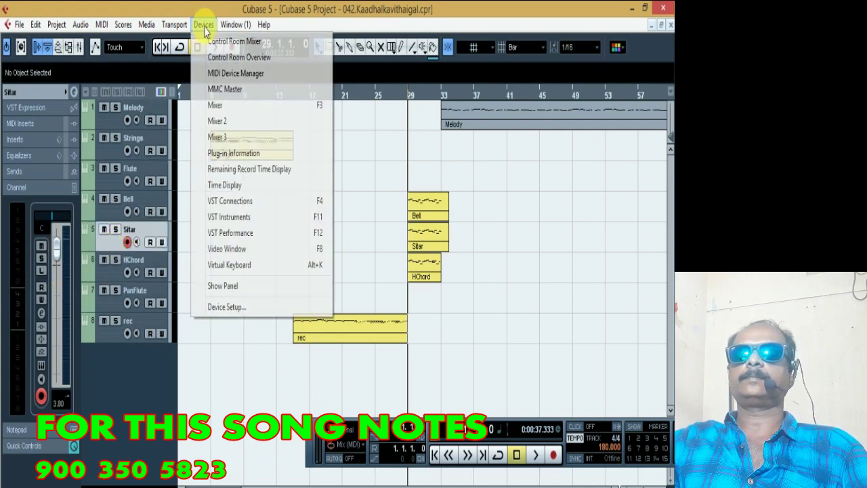
{"action": "left_click", "coordinate": [232, 125]}
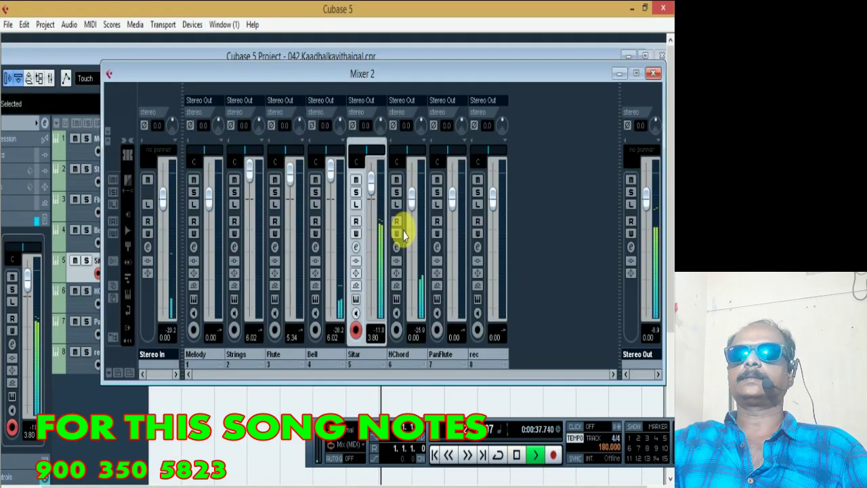
{"action": "left_click_drag", "start_coordinate": [372, 191], "coordinate": [371, 195]}
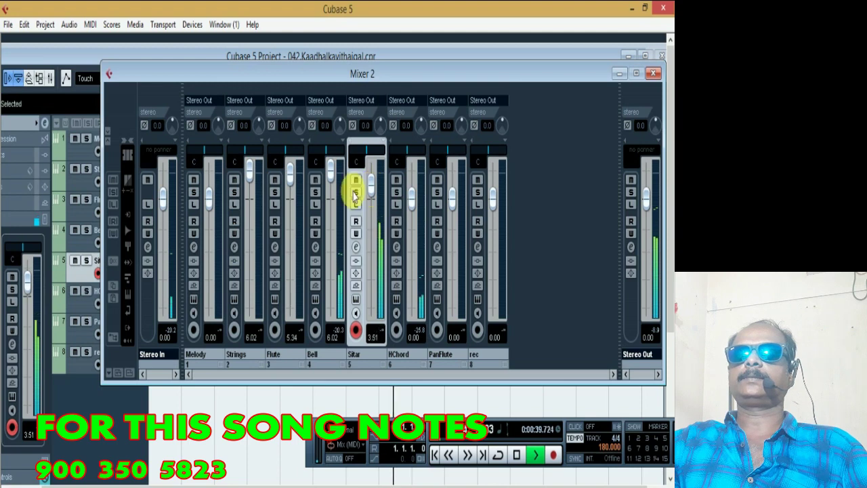
{"action": "left_click", "coordinate": [652, 73]}
{"action": "key", "text": "space"}
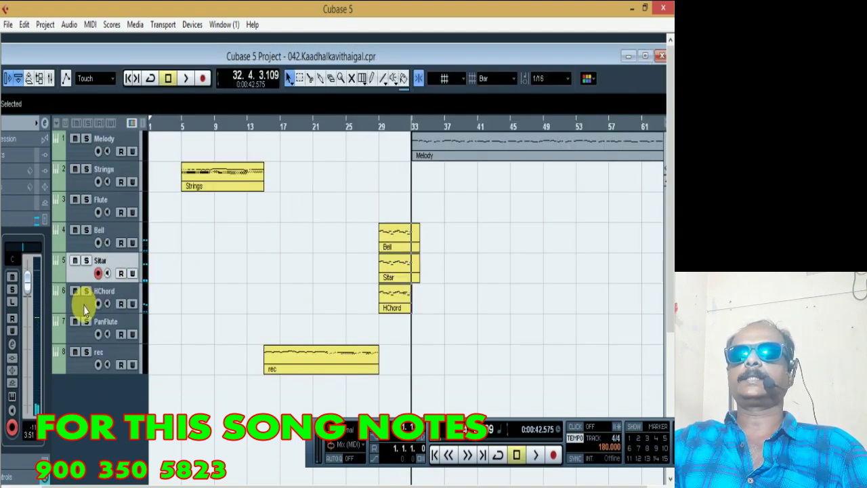
Step: Play the Bell, Sitar and HChord parts from bar 29 to check the HChord level
{"action": "left_click", "coordinate": [85, 308]}
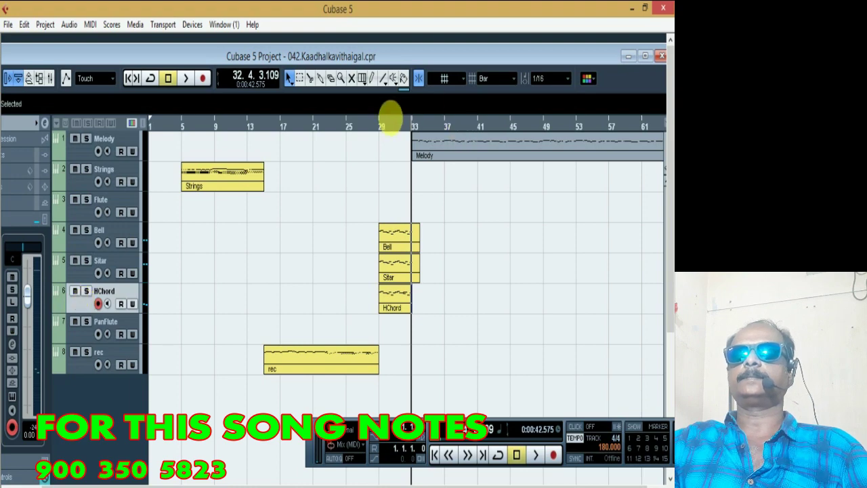
{"action": "left_click", "coordinate": [379, 127]}
{"action": "key", "text": "space"}
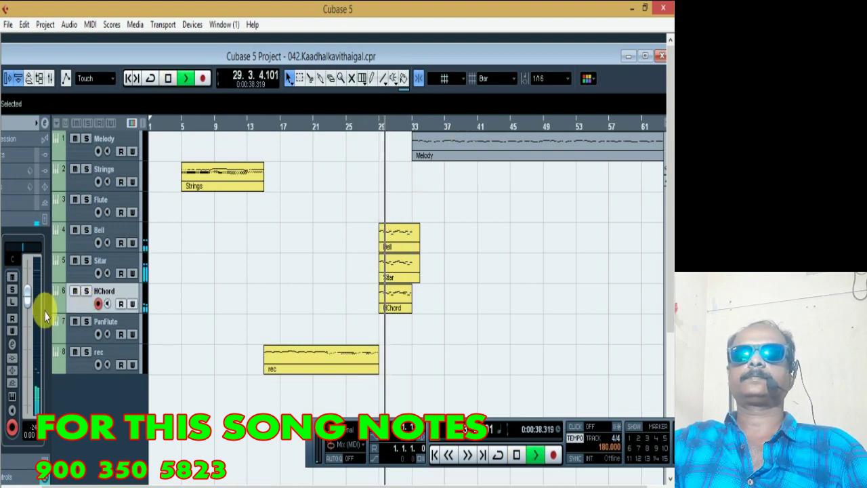
{"action": "left_click", "coordinate": [87, 333]}
Step: Play from the start of the rec part at bar 15, raise the rec volume to 3.80, and maximize the project window
{"action": "left_click", "coordinate": [265, 127]}
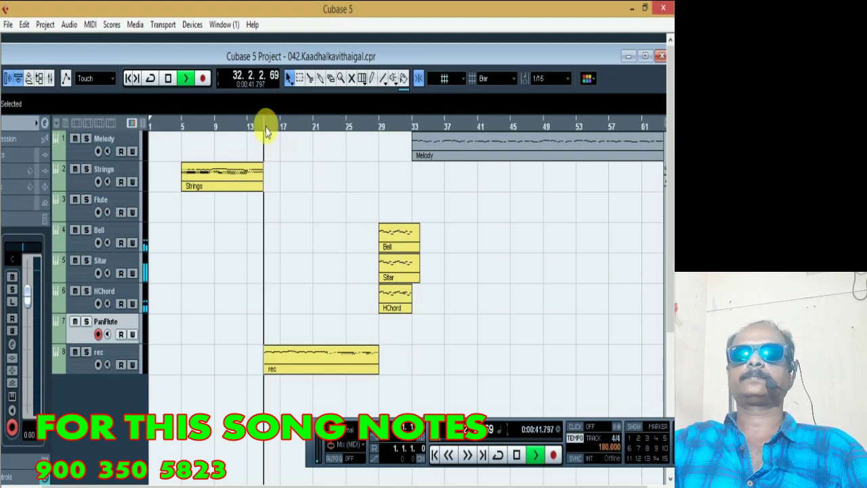
{"action": "left_click", "coordinate": [81, 370]}
{"action": "left_click_drag", "start_coordinate": [27, 300], "coordinate": [27, 275]}
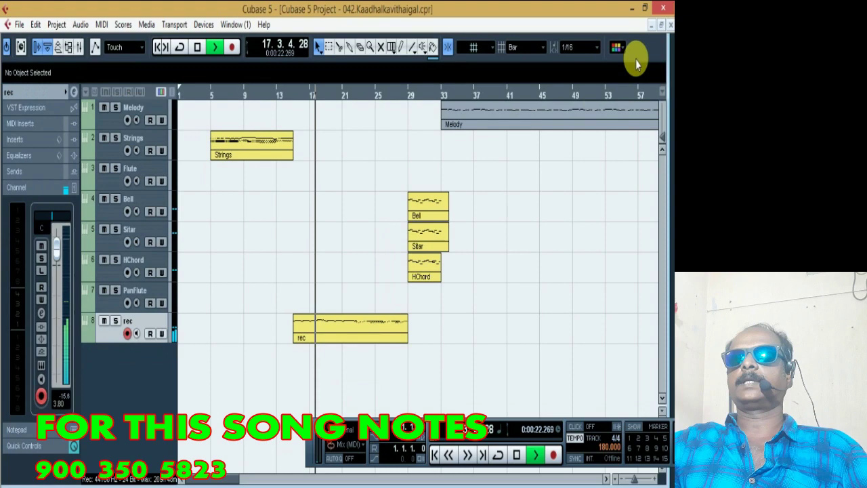
{"action": "left_click", "coordinate": [644, 55]}
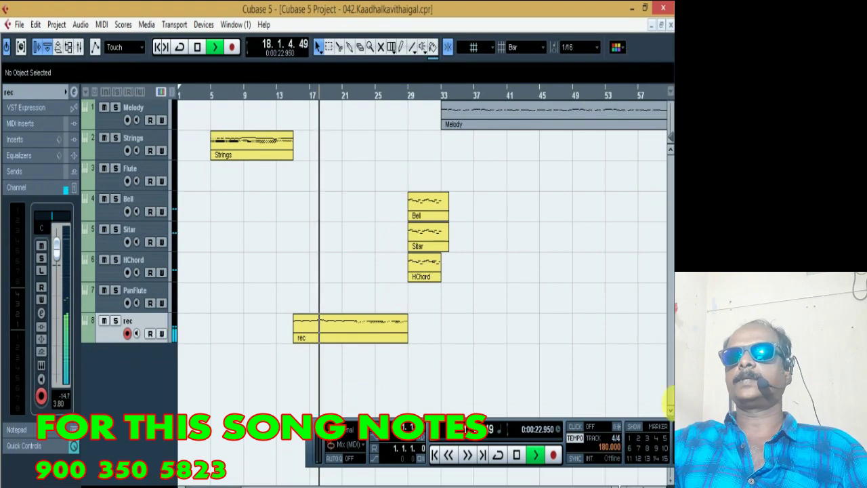
Step: Listen to the green interlude parts from bar 69, then replay the yellow intro parts from the first Strings part
{"action": "left_click", "coordinate": [640, 481]}
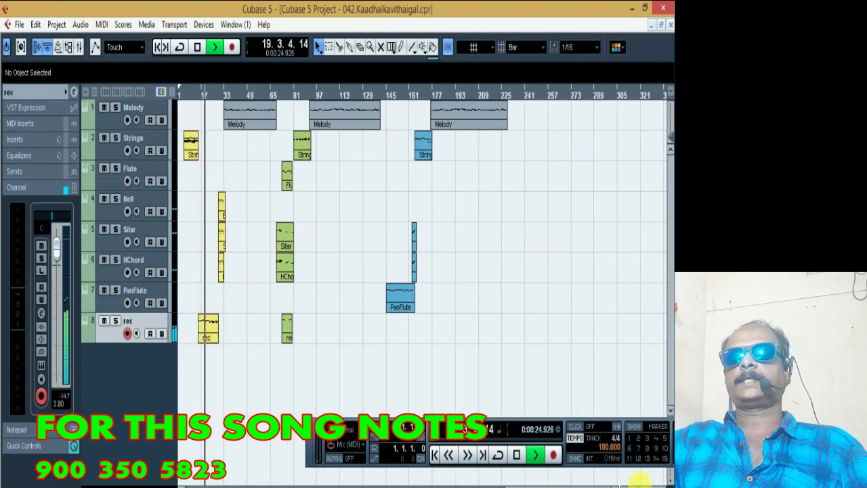
{"action": "left_click_drag", "start_coordinate": [640, 481], "coordinate": [641, 480]}
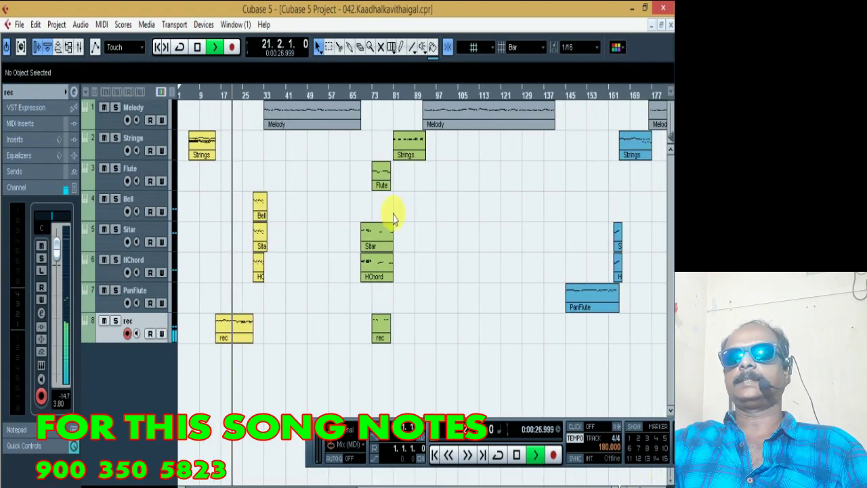
{"action": "left_click", "coordinate": [362, 93]}
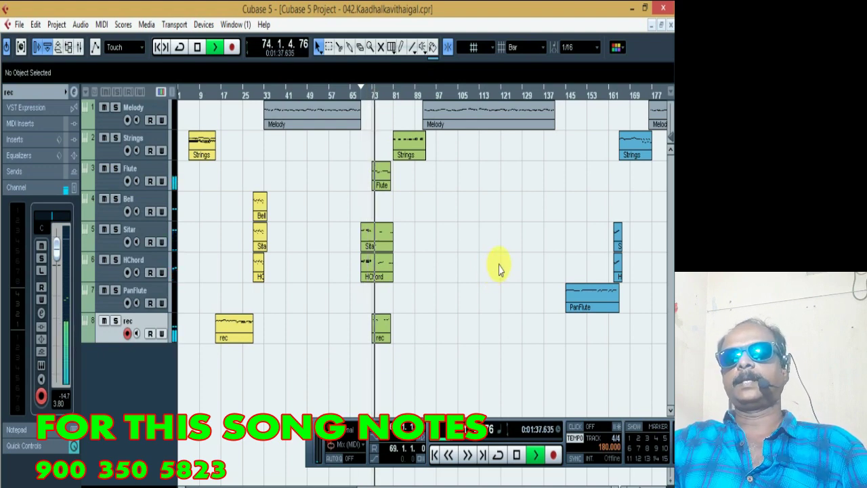
{"action": "key", "text": "space"}
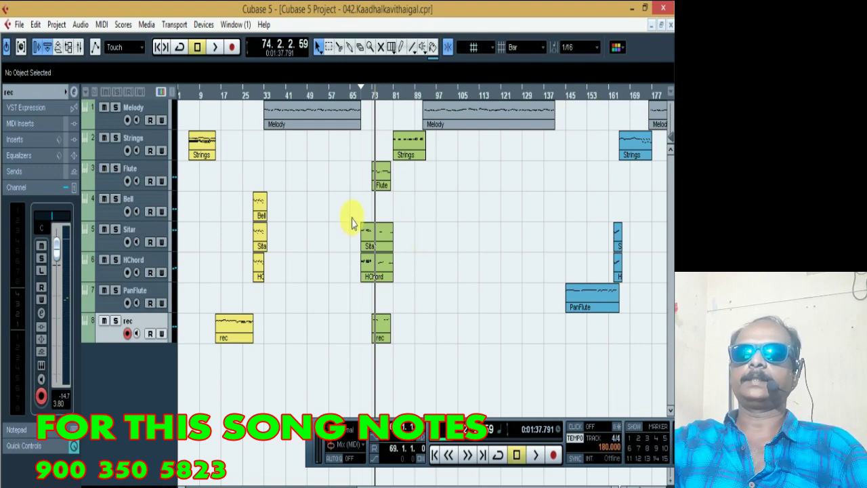
{"action": "double_click", "coordinate": [191, 98]}
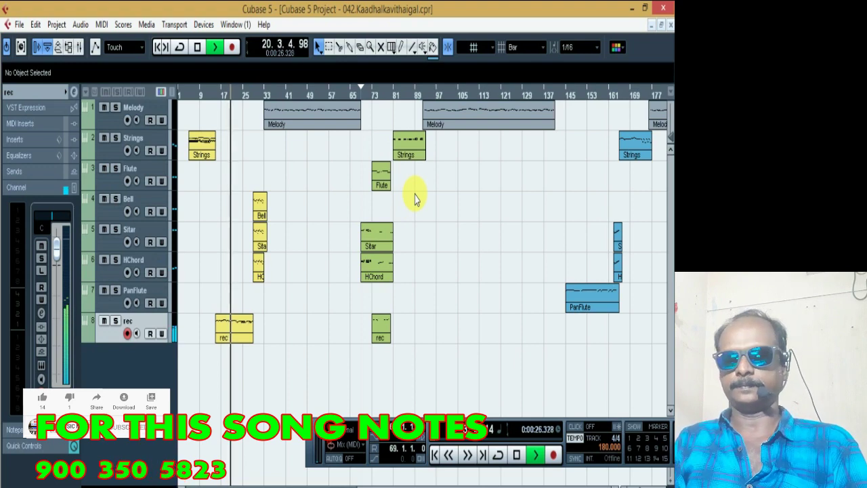
Step: Play the green interlude parts from bar 69 into the Strings part to check their levels
{"action": "key", "text": "space"}
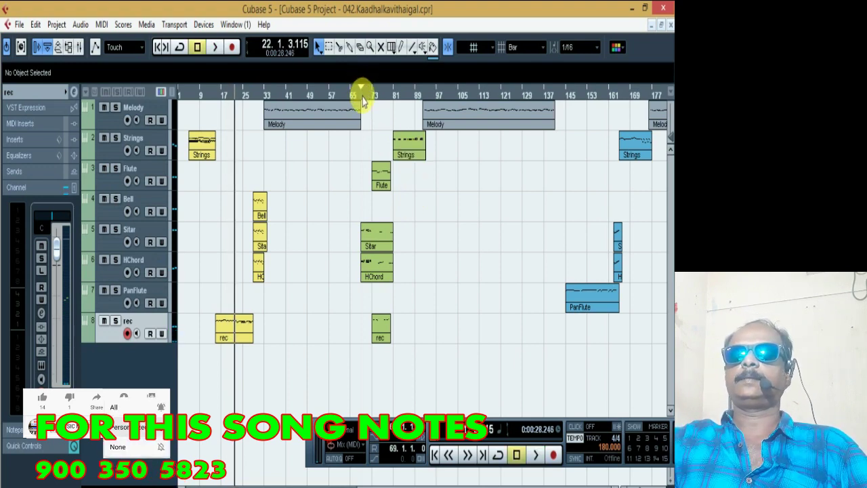
{"action": "mouse_move", "coordinate": [362, 95]}
{"action": "left_mouse_down"}
{"action": "mouse_move", "coordinate": [361, 135]}
{"action": "mouse_move", "coordinate": [359, 97]}
{"action": "left_mouse_up"}
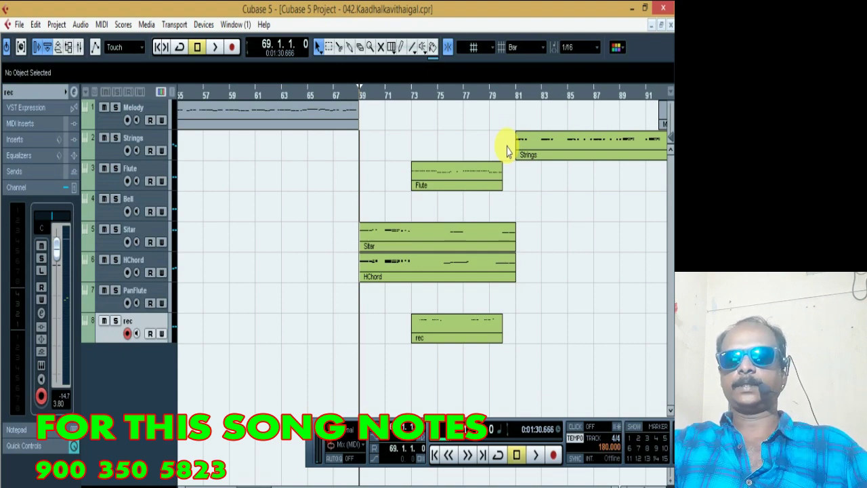
{"action": "key", "text": "space"}
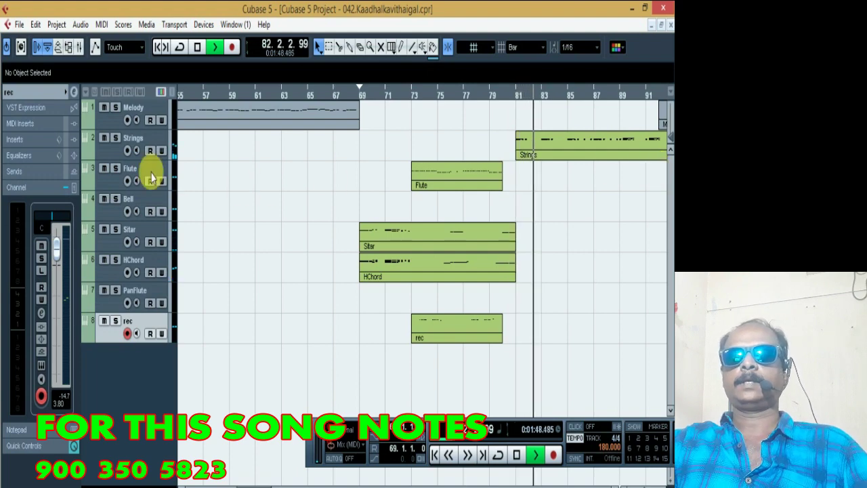
{"action": "key", "text": "space"}
Step: Lower the Strings track volume to -0.01 and insert the Maximizer effect in its first insert slot
{"action": "left_click", "coordinate": [115, 158]}
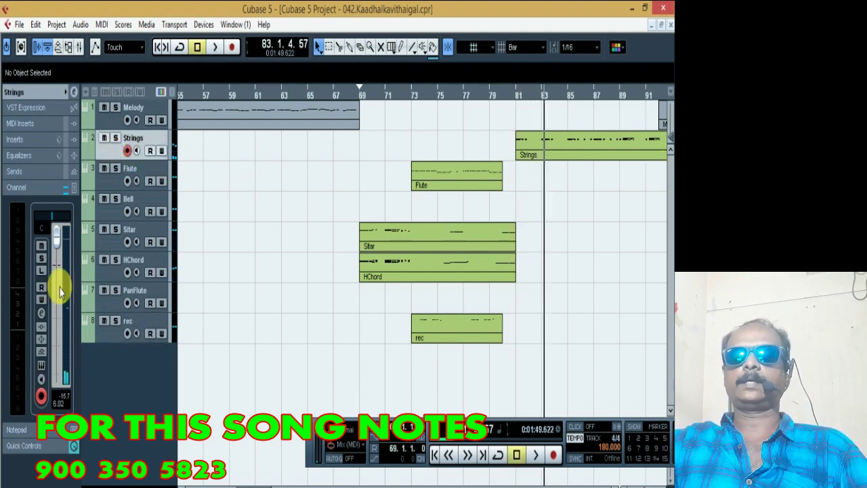
{"action": "left_click_drag", "start_coordinate": [56, 250], "coordinate": [58, 266]}
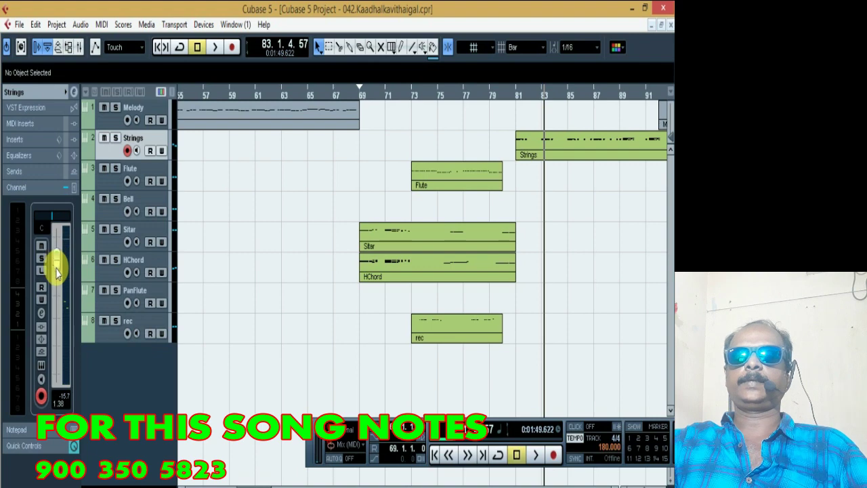
{"action": "left_click", "coordinate": [40, 313]}
{"action": "left_click", "coordinate": [252, 200]}
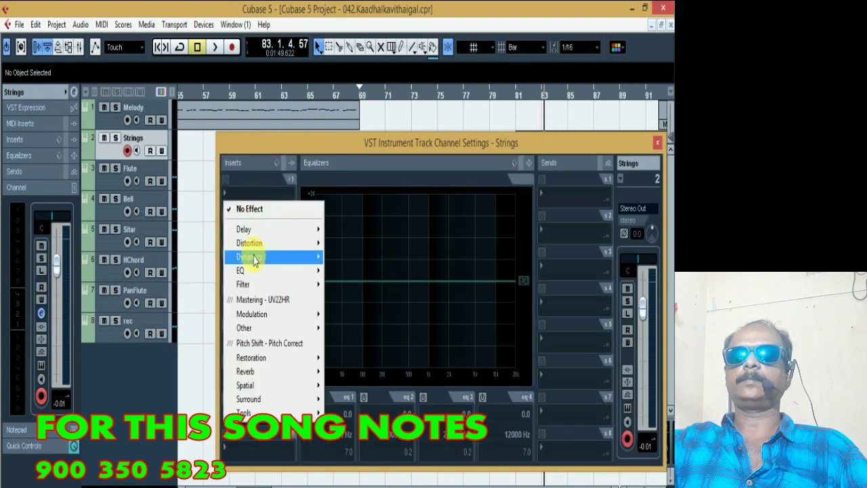
{"action": "mouse_move", "coordinate": [271, 256]}
{"action": "left_click", "coordinate": [369, 355]}
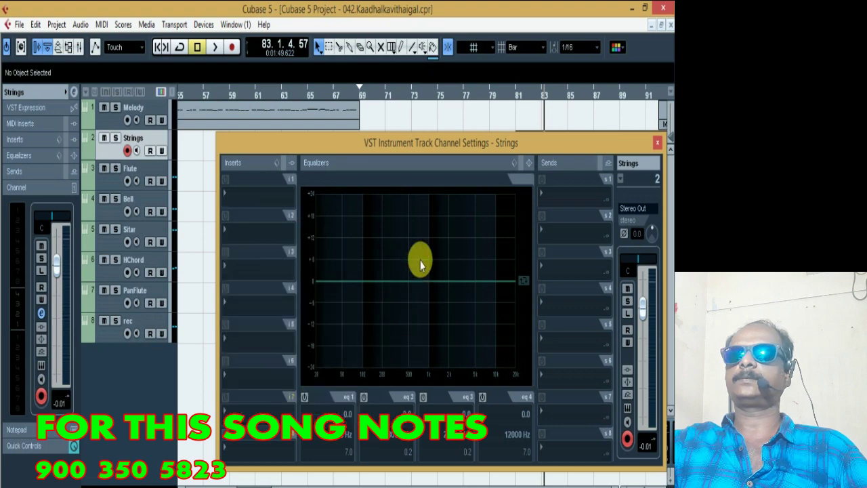
{"action": "left_click", "coordinate": [372, 166]}
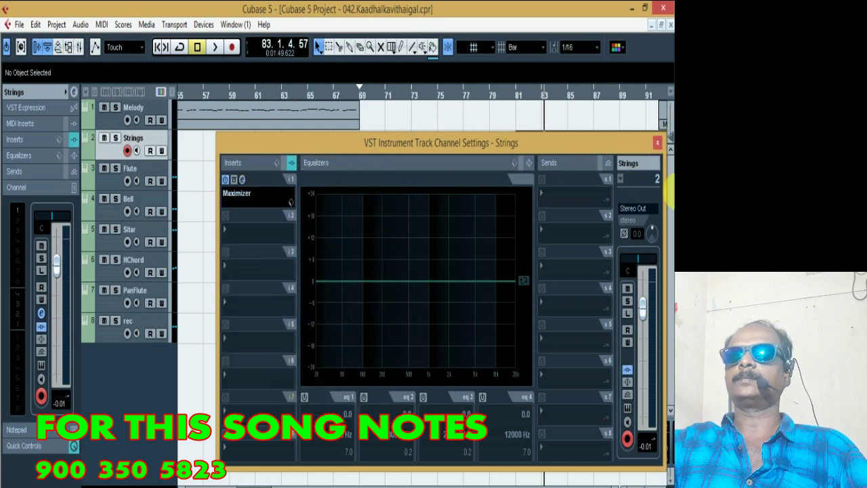
{"action": "left_click", "coordinate": [659, 144]}
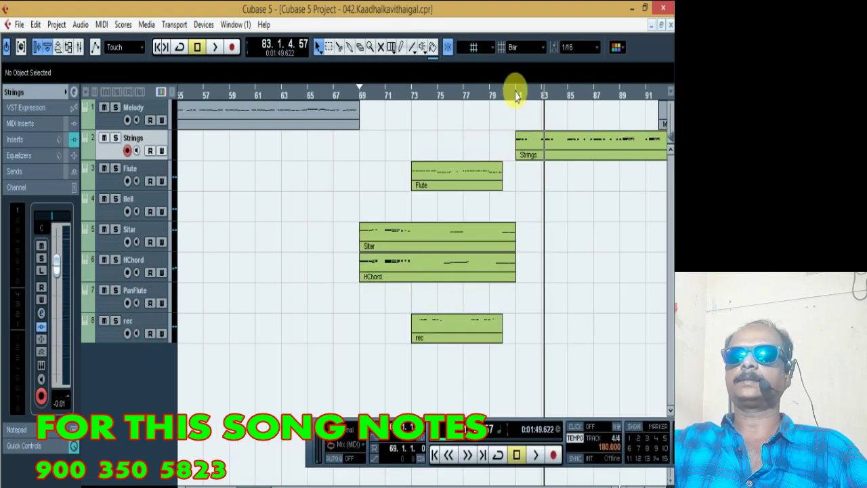
Step: Play the green Strings part from bar 81 and raise the Strings volume to 3.36
{"action": "left_click", "coordinate": [514, 92]}
{"action": "key", "text": "space"}
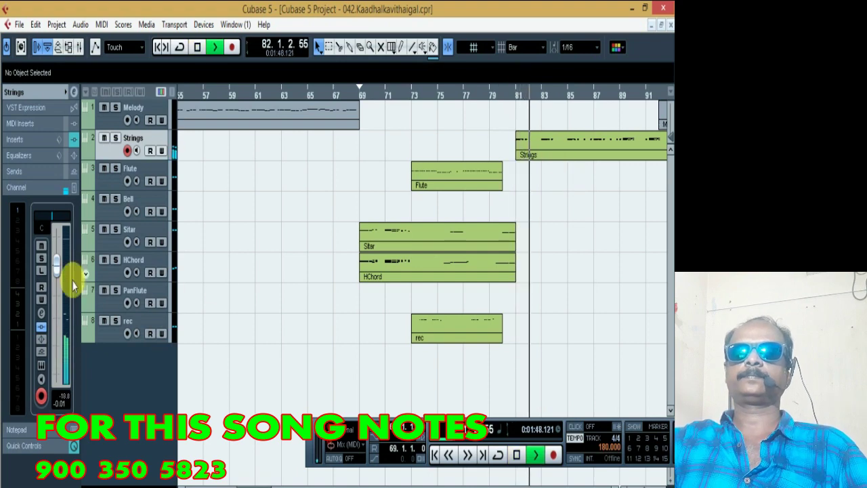
{"action": "left_click_drag", "start_coordinate": [73, 284], "coordinate": [58, 258]}
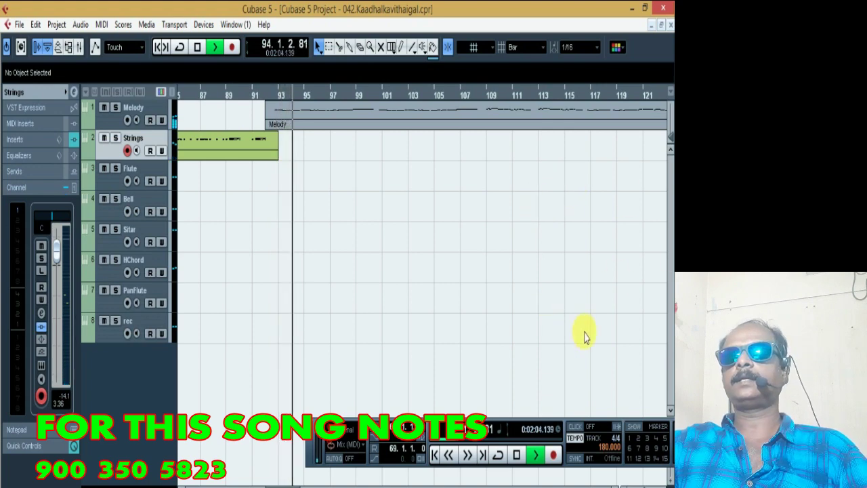
{"action": "key", "text": "space"}
Step: Play the blue PanFlute part from bar 145 and set the PanFlute volume to -0.23
{"action": "left_click_drag", "start_coordinate": [647, 481], "coordinate": [640, 481]}
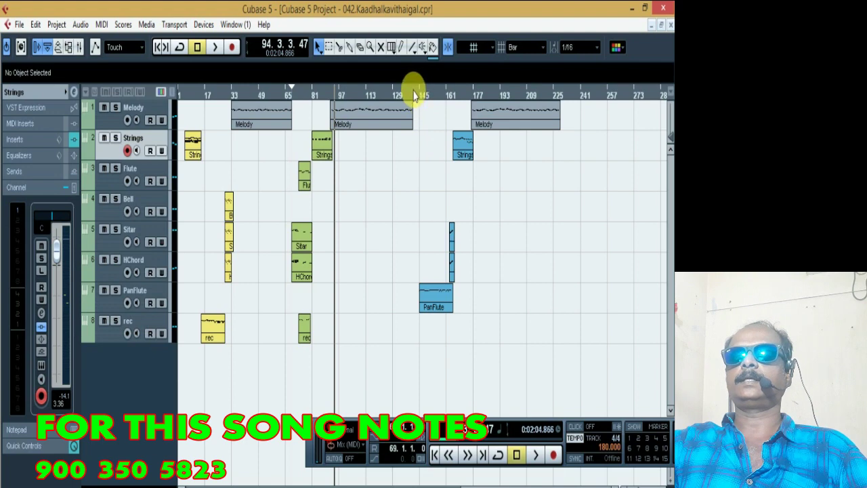
{"action": "left_click_drag", "start_coordinate": [414, 94], "coordinate": [407, 132]}
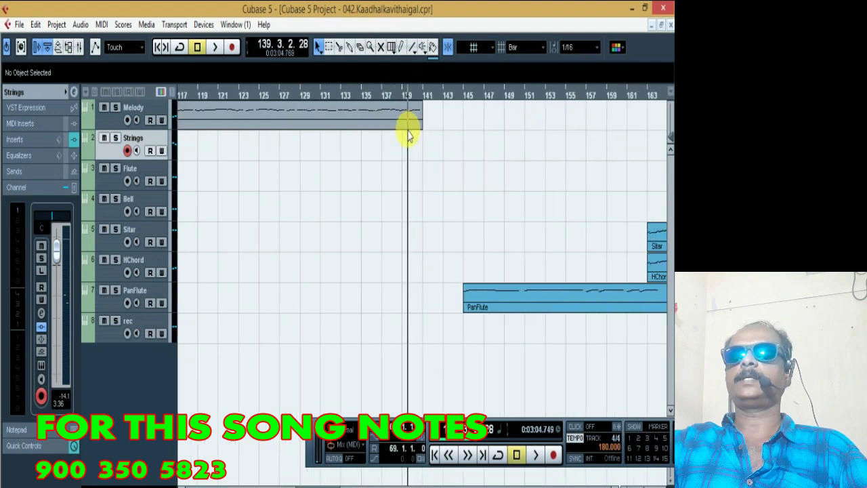
{"action": "left_click", "coordinate": [424, 95]}
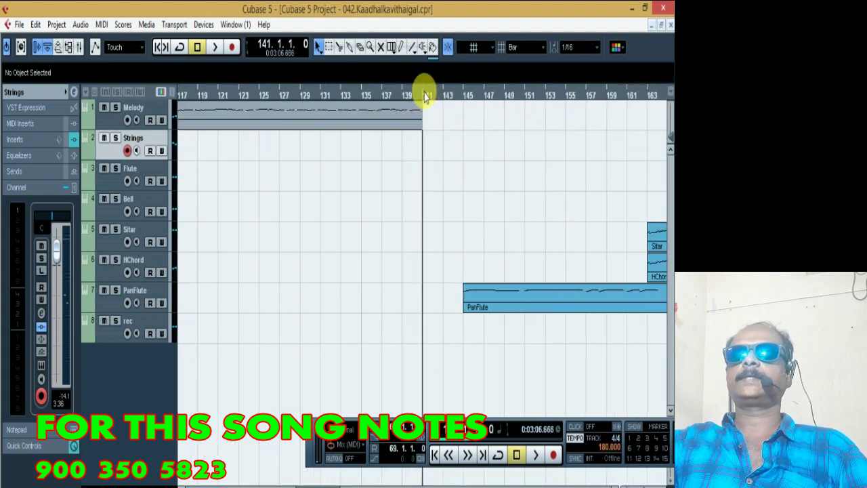
{"action": "left_click", "coordinate": [465, 96]}
{"action": "key", "text": "space"}
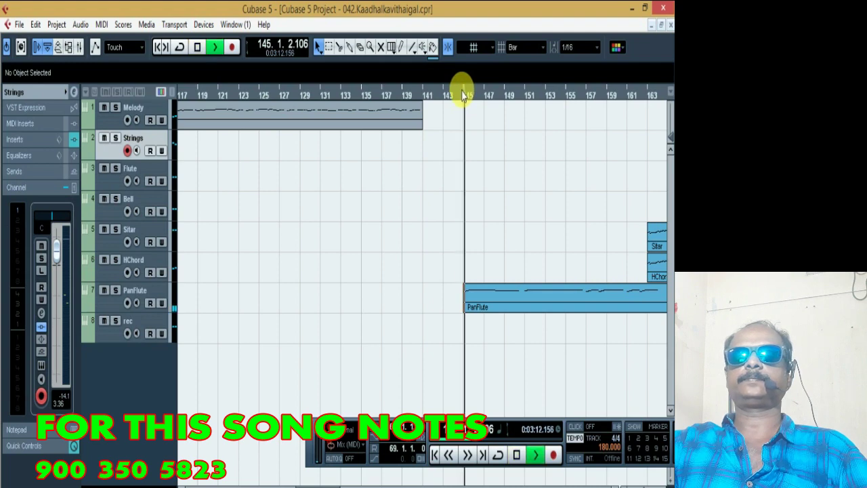
{"action": "left_click", "coordinate": [106, 307]}
{"action": "left_click_drag", "start_coordinate": [57, 261], "coordinate": [58, 251]}
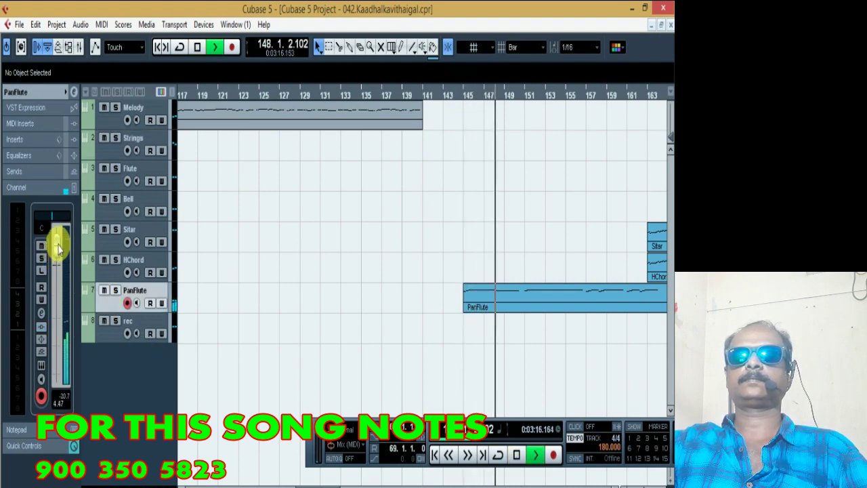
{"action": "left_click_drag", "start_coordinate": [58, 242], "coordinate": [58, 267]}
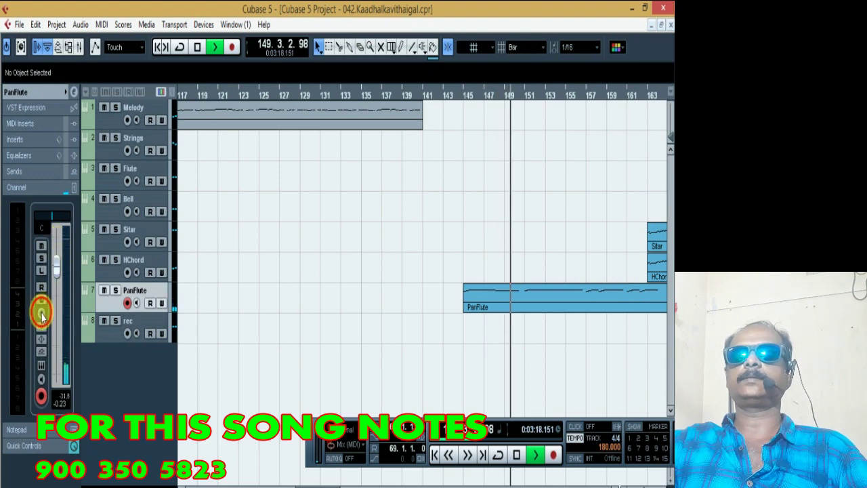
Step: Insert the Maximizer effect in the first insert slot of the PanFlute channel
{"action": "left_click", "coordinate": [43, 312]}
{"action": "left_click", "coordinate": [256, 195]}
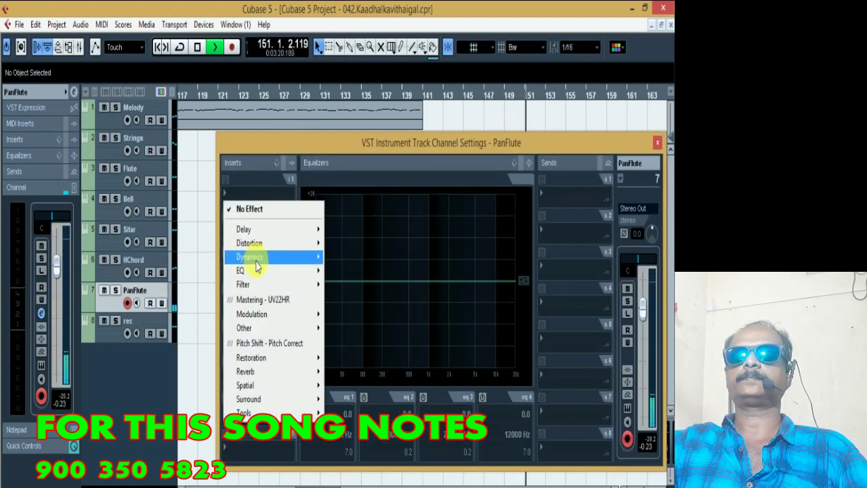
{"action": "mouse_move", "coordinate": [273, 258]}
{"action": "left_click", "coordinate": [363, 355]}
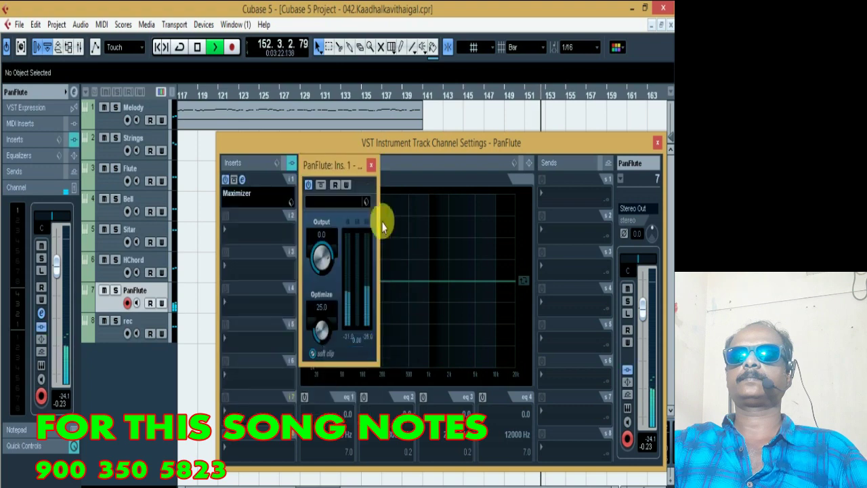
{"action": "left_click", "coordinate": [372, 164]}
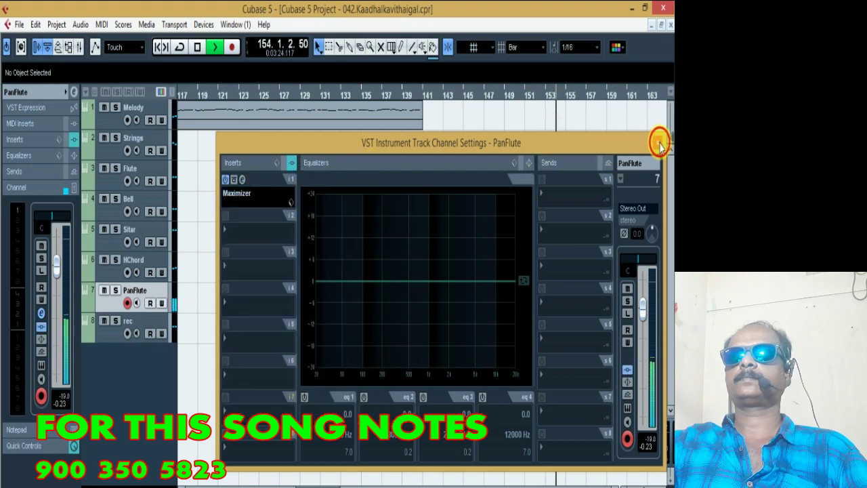
{"action": "left_click", "coordinate": [660, 142]}
Step: Play from the end of the PanFlute part through the blue Strings part, raising the Strings volume to 5.69
{"action": "left_click_drag", "start_coordinate": [630, 481], "coordinate": [641, 481]}
{"action": "left_click", "coordinate": [441, 91]}
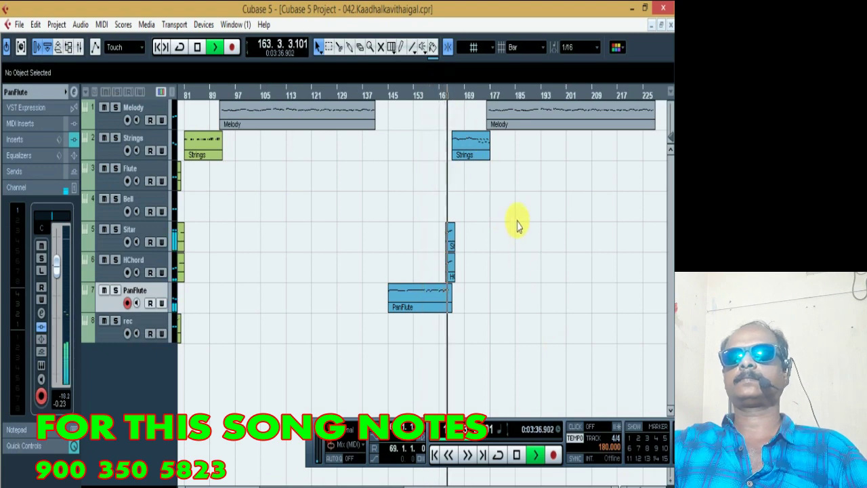
{"action": "left_click", "coordinate": [105, 149]}
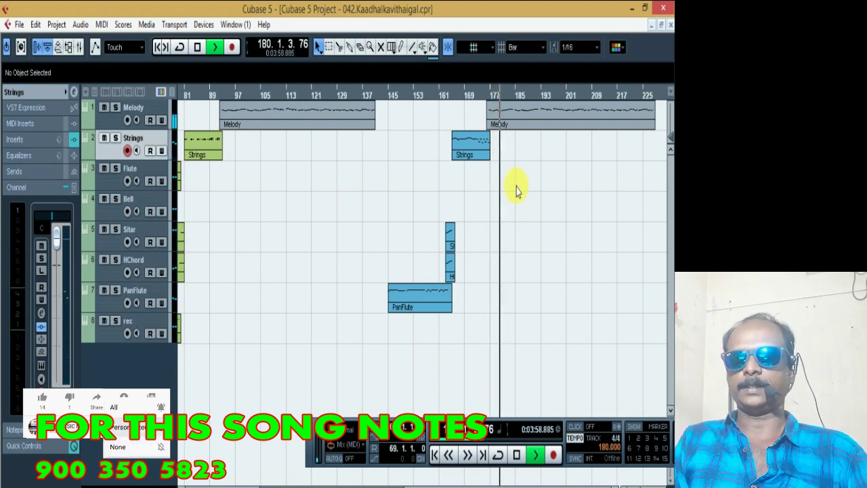
{"action": "key", "text": "space"}
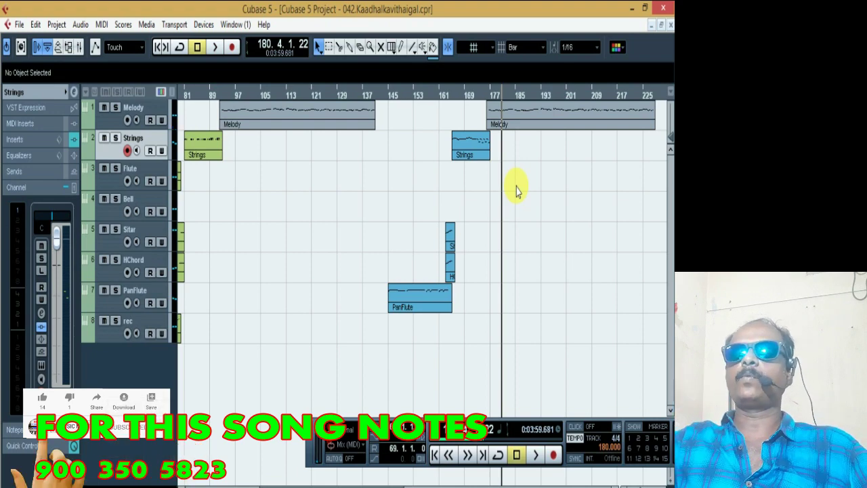
Step: Delete the last Melody part, which starts at bar 176
{"action": "left_click", "coordinate": [520, 122]}
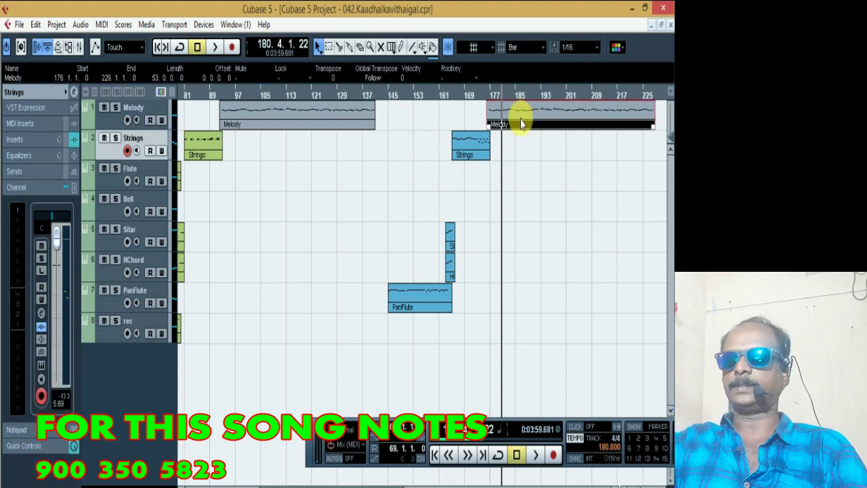
{"action": "key", "text": "Delete"}
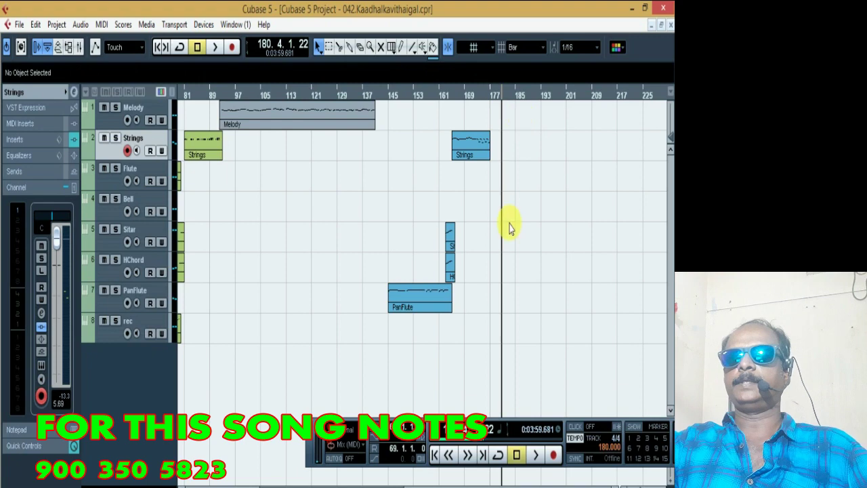
Step: Return to the start of the project and play the yellow Strings part from bar 5
{"action": "left_click", "coordinate": [435, 455]}
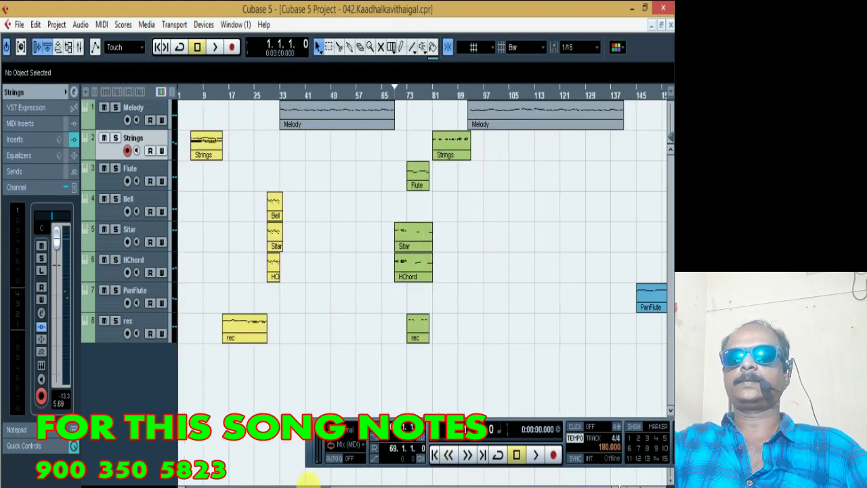
{"action": "left_click", "coordinate": [190, 95]}
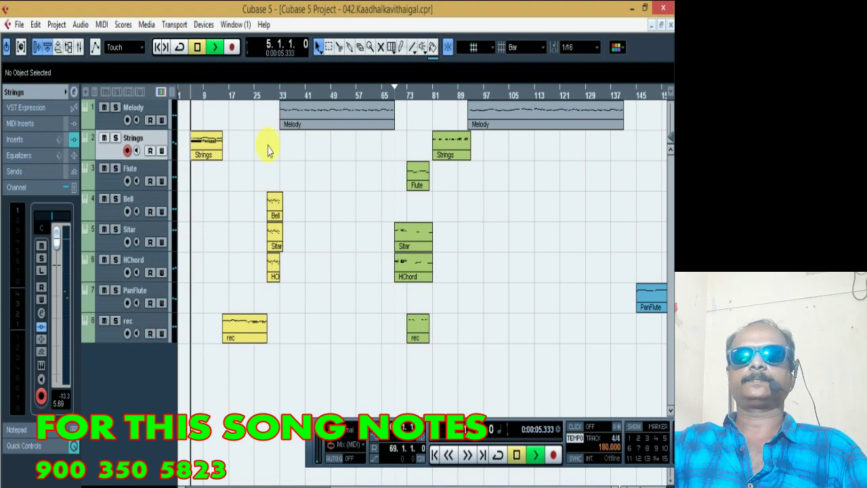
{"action": "key", "text": "space"}
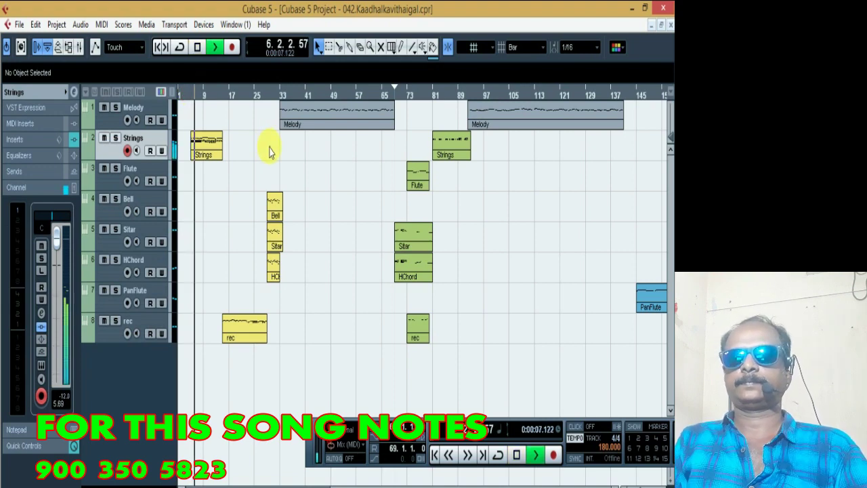